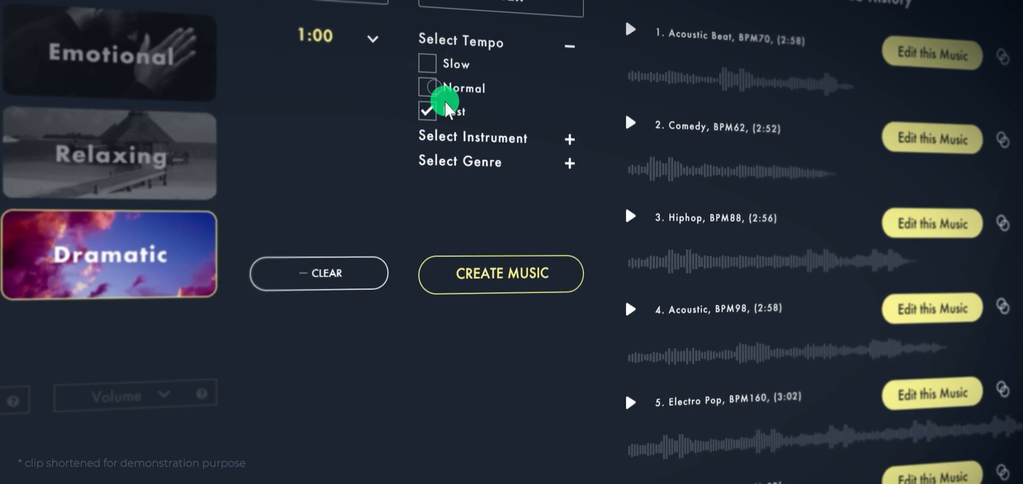
Step: Create one-minute Dramatic music with a fast tempo and open the 1:02 Future Bass track for editing
{"action": "left_click", "coordinate": [532, 281]}
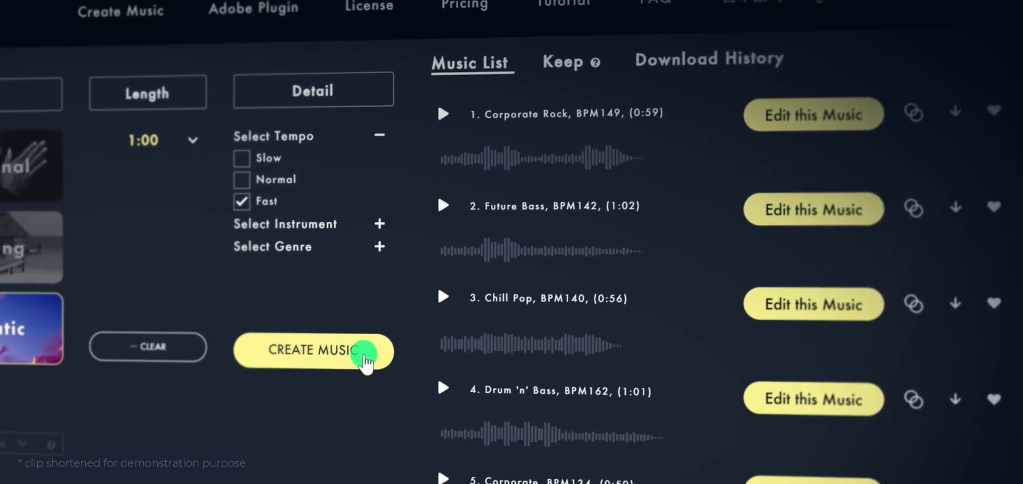
{"action": "left_click", "coordinate": [745, 246]}
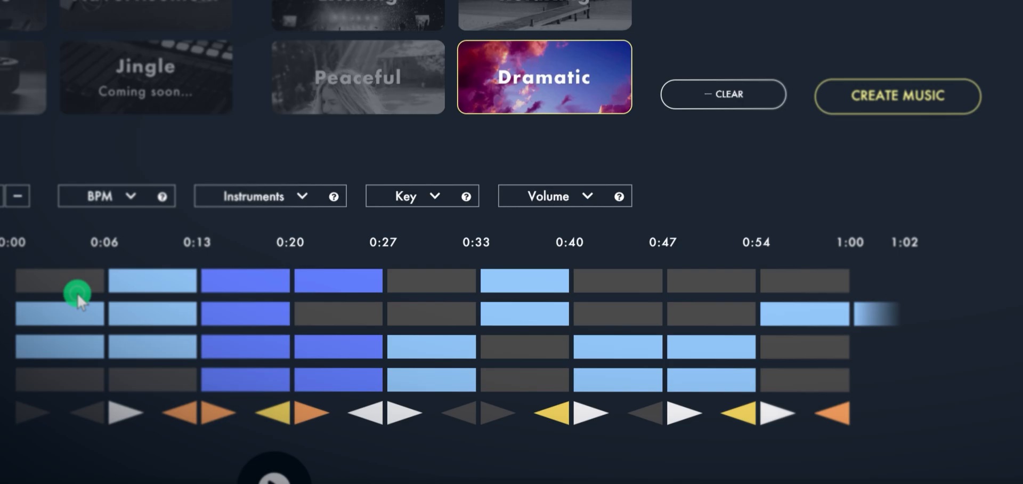
Step: Activate the opening melody block and change the fill leading into 0:06, along with other blocks in the track's timeline
{"action": "left_click", "coordinate": [77, 292]}
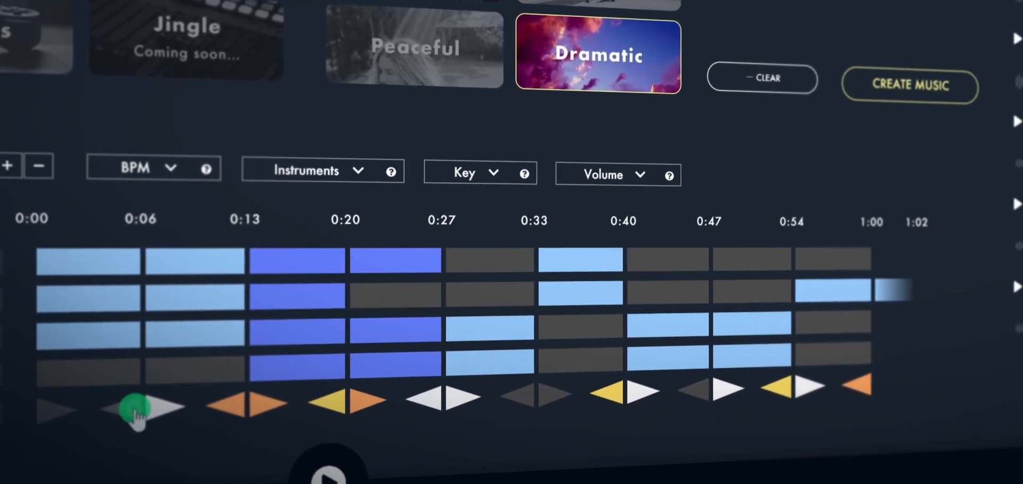
{"action": "left_click", "coordinate": [112, 412]}
{"action": "left_click", "coordinate": [112, 413]}
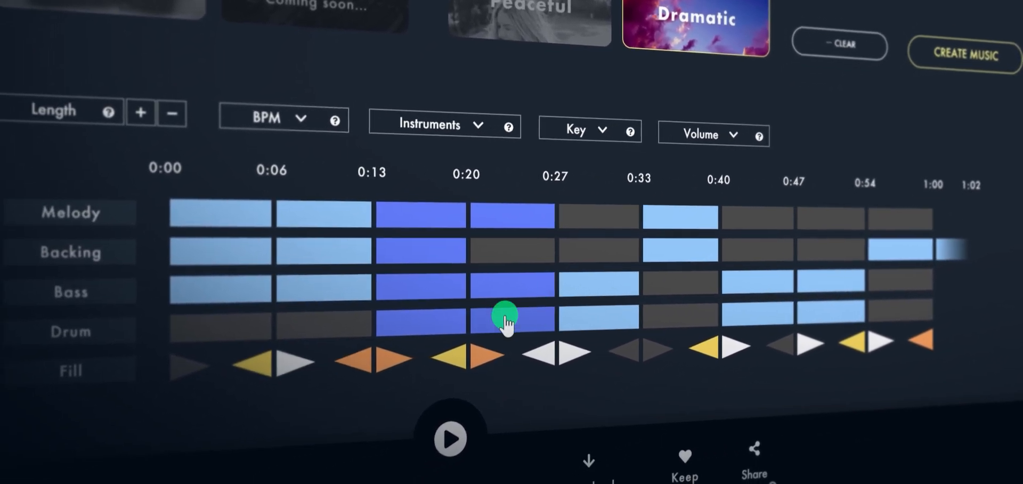
{"action": "left_click", "coordinate": [388, 295]}
{"action": "left_click", "coordinate": [304, 242]}
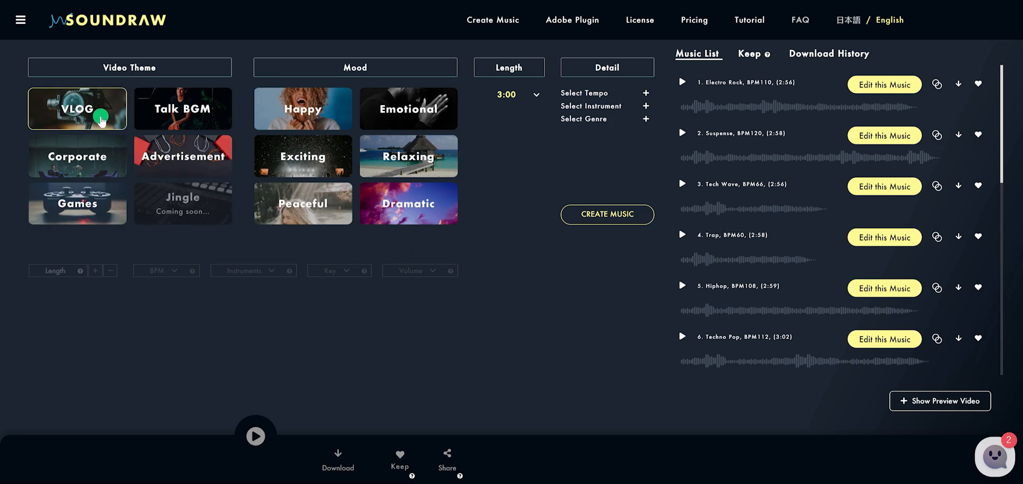
Step: Choose VLOG as the video theme and Exciting as the mood for the new music
{"action": "left_click", "coordinate": [168, 164]}
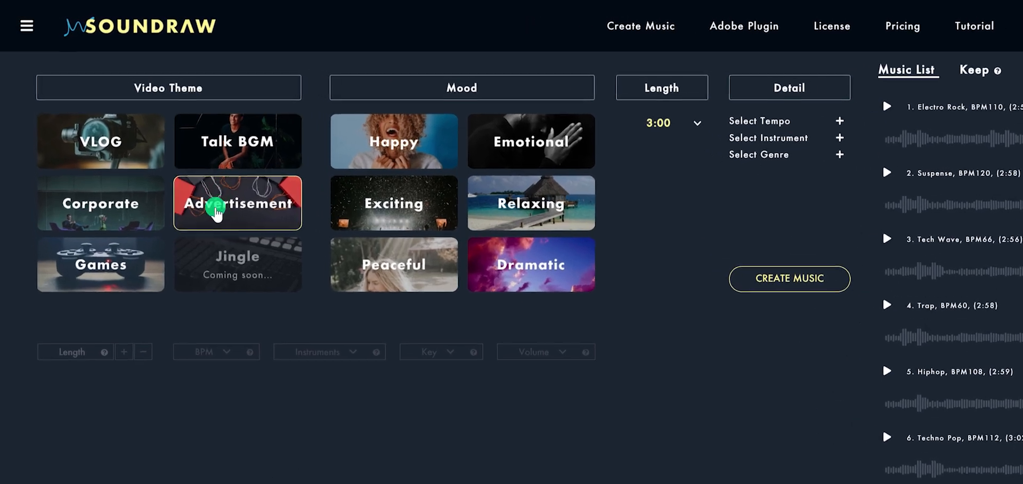
{"action": "left_click", "coordinate": [143, 216]}
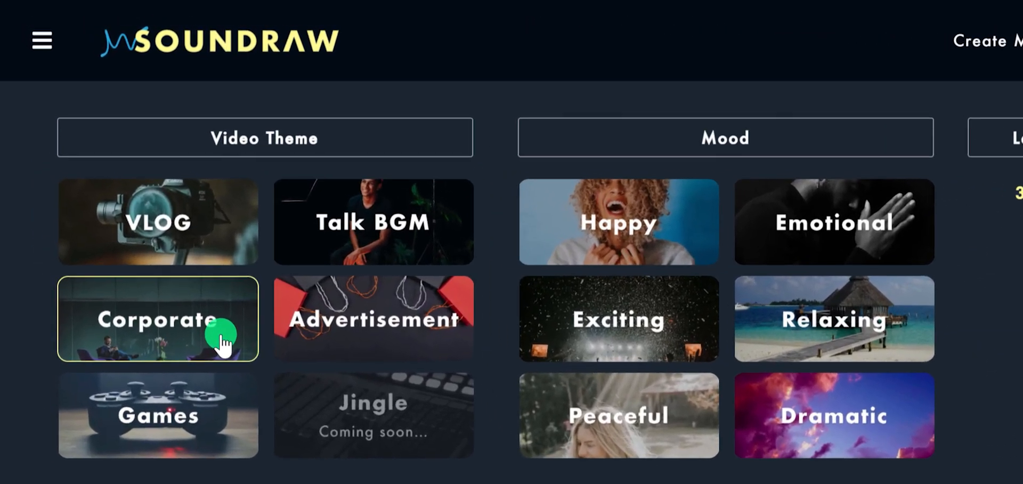
{"action": "left_click", "coordinate": [200, 235]}
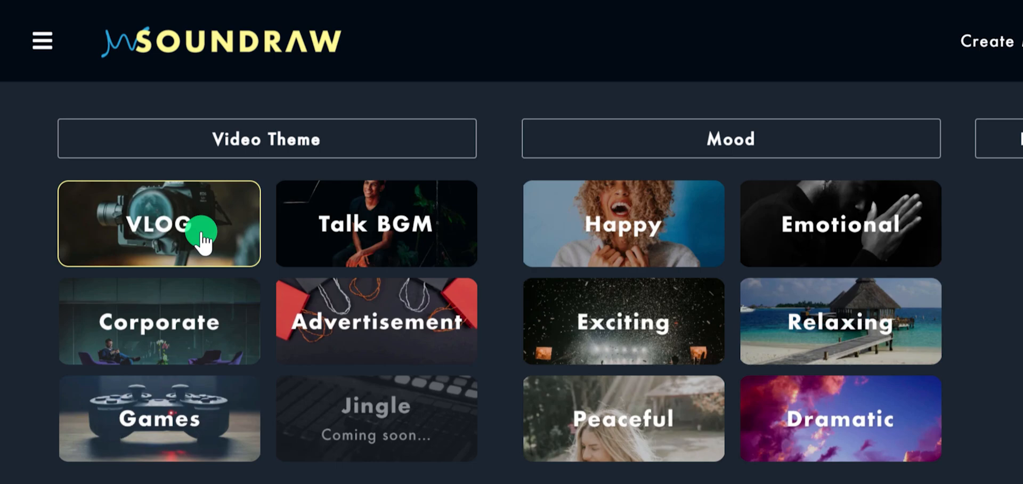
{"action": "left_click", "coordinate": [202, 233]}
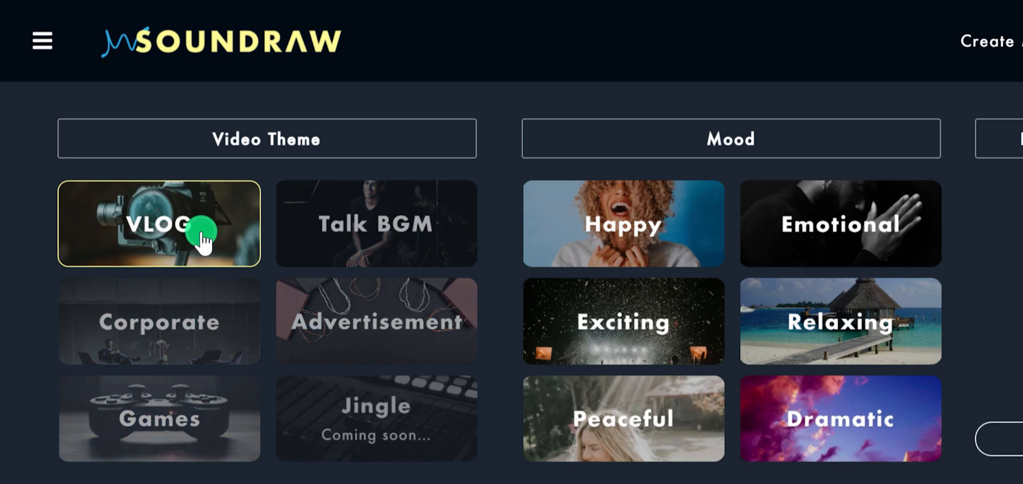
{"action": "left_click", "coordinate": [675, 237]}
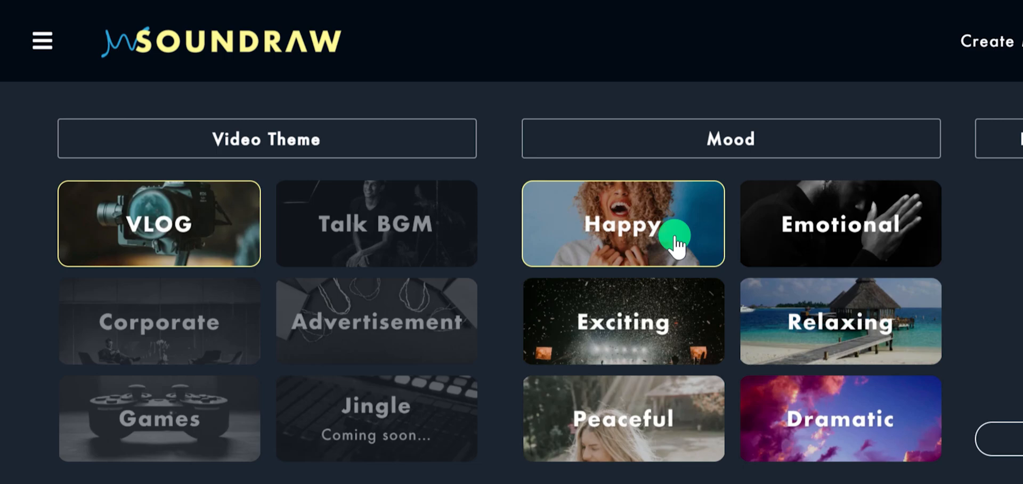
{"action": "left_click", "coordinate": [678, 321]}
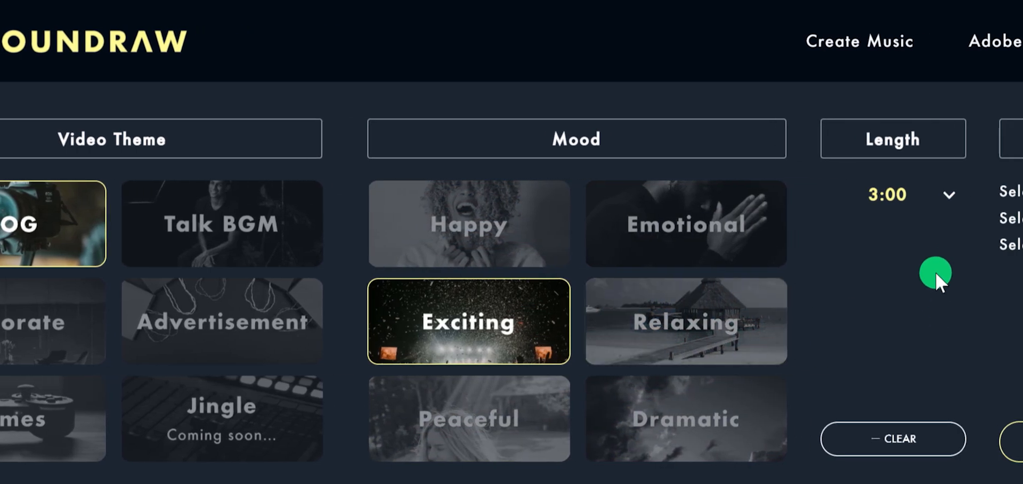
Step: Set the music length to 1:00
{"action": "left_click", "coordinate": [949, 195]}
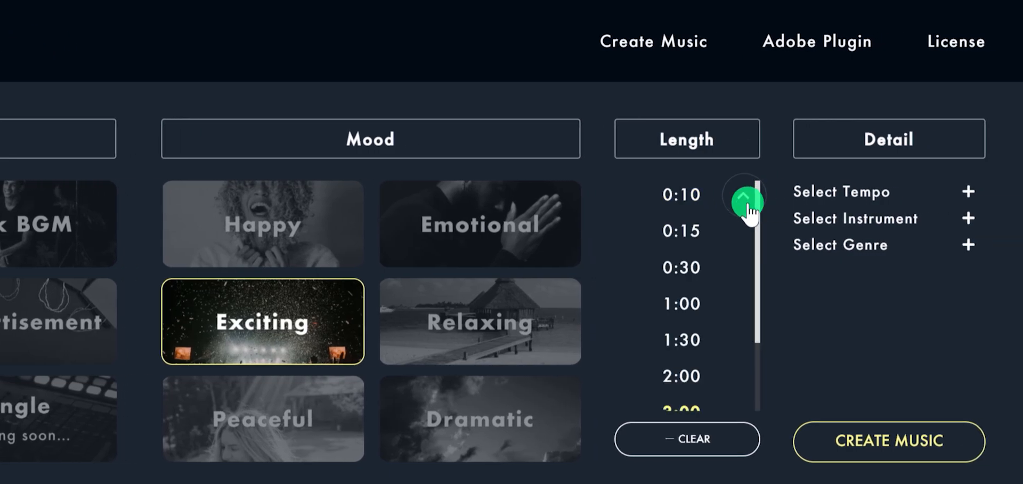
{"action": "left_click_drag", "start_coordinate": [748, 206], "coordinate": [756, 301]}
{"action": "left_click", "coordinate": [699, 196]}
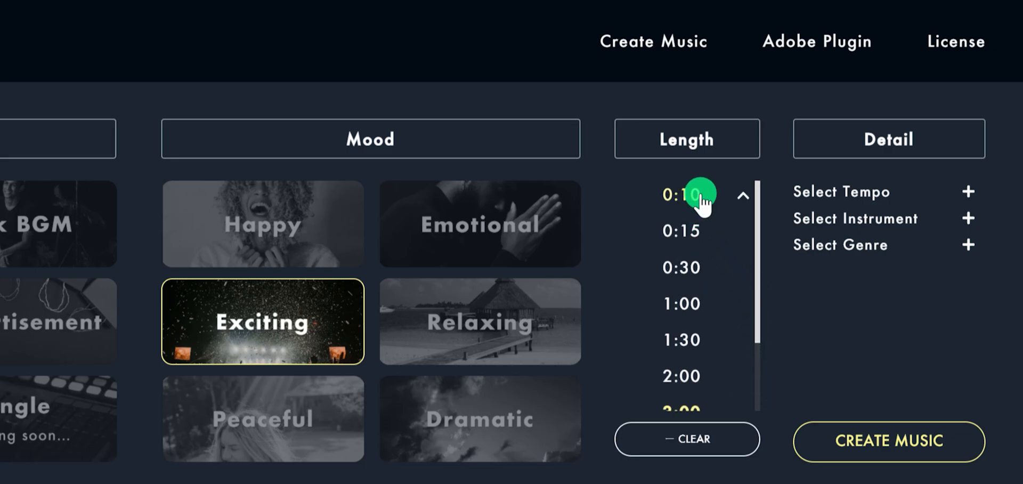
{"action": "left_click", "coordinate": [701, 196]}
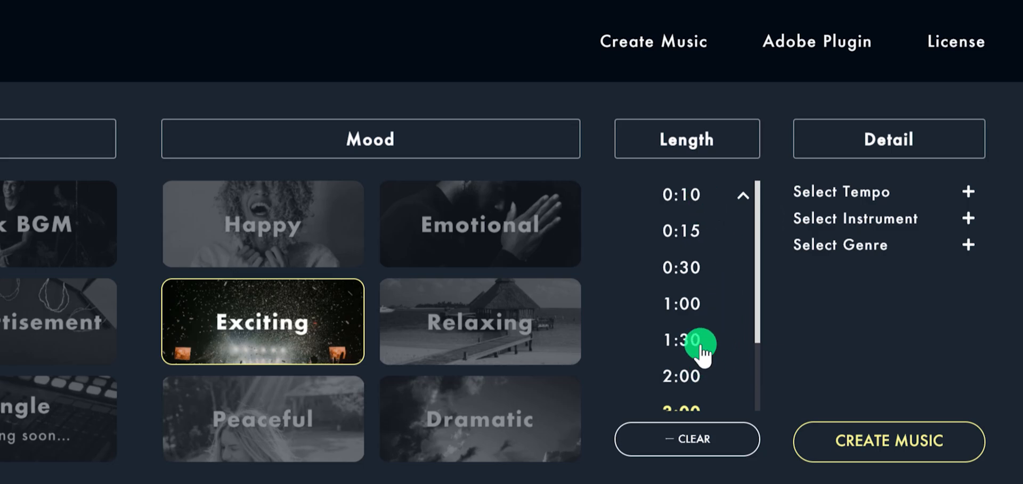
{"action": "left_click", "coordinate": [695, 303]}
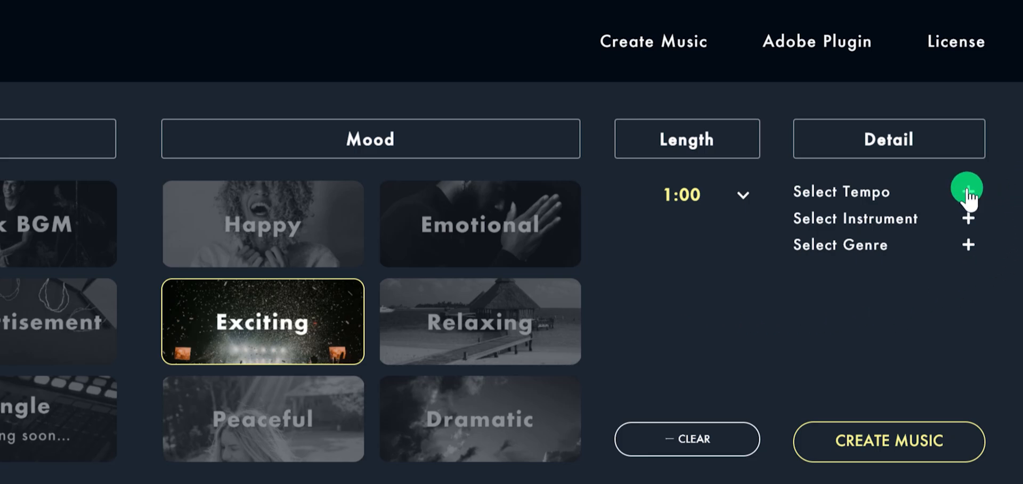
Step: Examine the available tempo, instrument and genre choices in the music details, then collapse the lists
{"action": "left_click", "coordinate": [967, 191]}
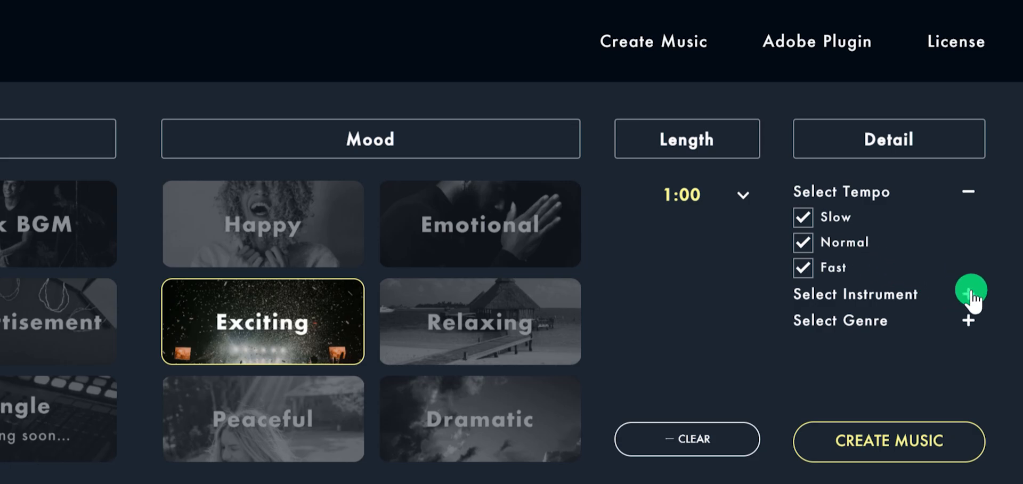
{"action": "left_click", "coordinate": [969, 294]}
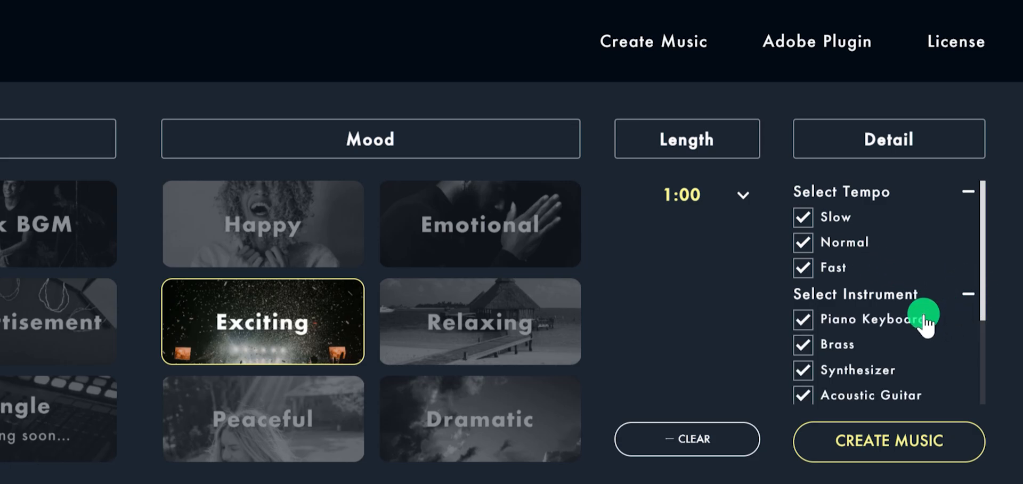
{"action": "left_click", "coordinate": [968, 192]}
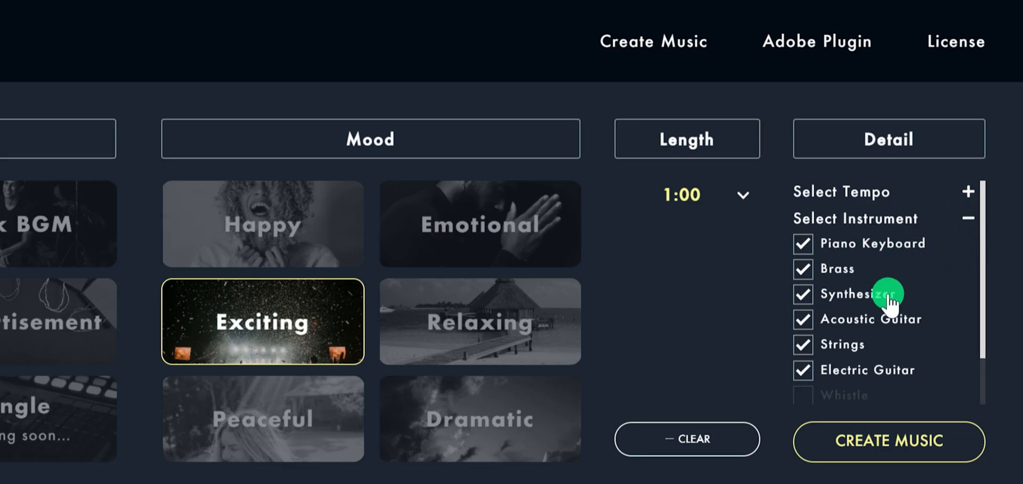
{"action": "left_click_drag", "start_coordinate": [984, 307], "coordinate": [989, 367]}
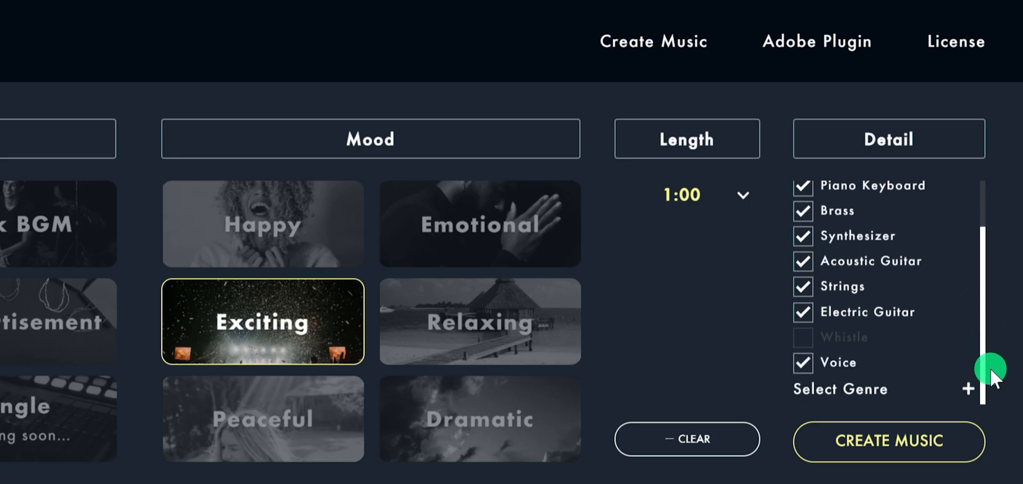
{"action": "left_click", "coordinate": [968, 388]}
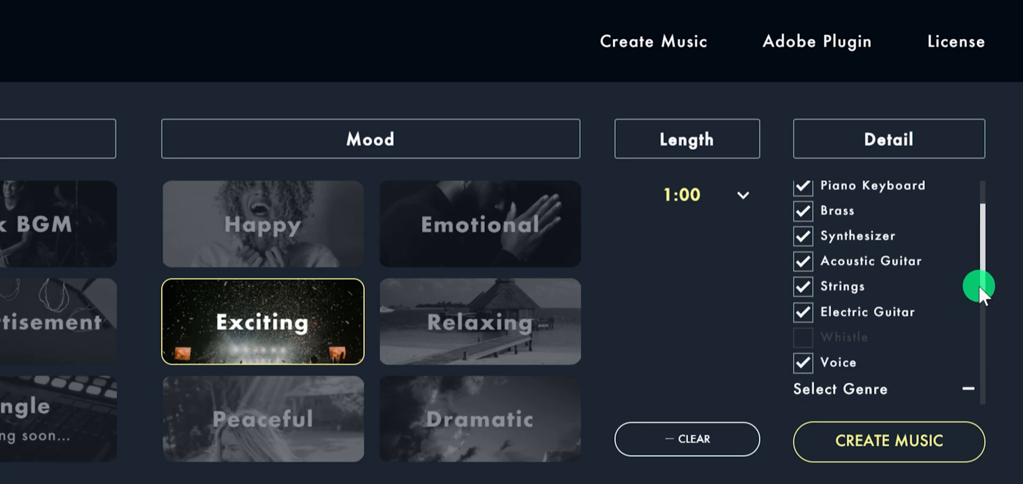
{"action": "left_click_drag", "start_coordinate": [982, 286], "coordinate": [993, 367]}
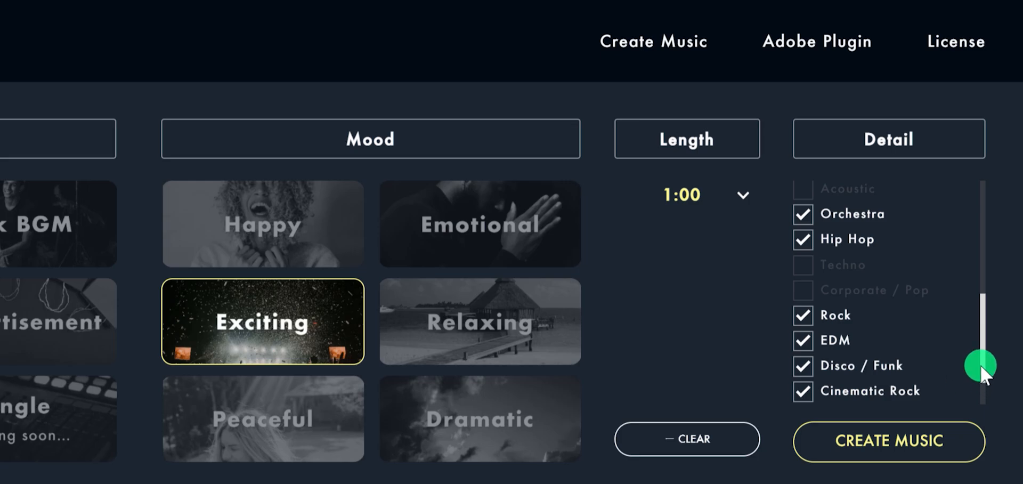
{"action": "left_click_drag", "start_coordinate": [981, 366], "coordinate": [986, 216]}
{"action": "left_click", "coordinate": [969, 218]}
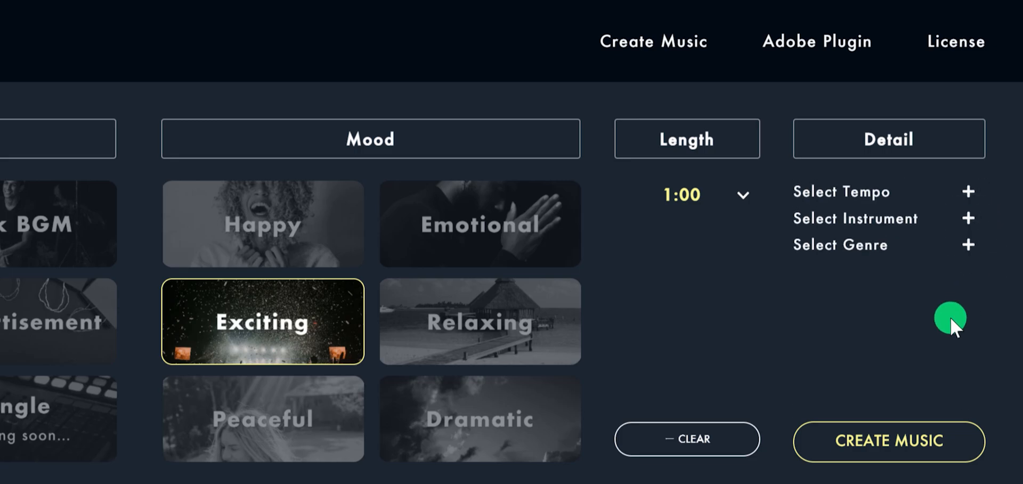
Step: Create music from the chosen settings and preview the Rock BPM100 and Cinematic Rock BPM94 tracks
{"action": "left_click", "coordinate": [946, 450]}
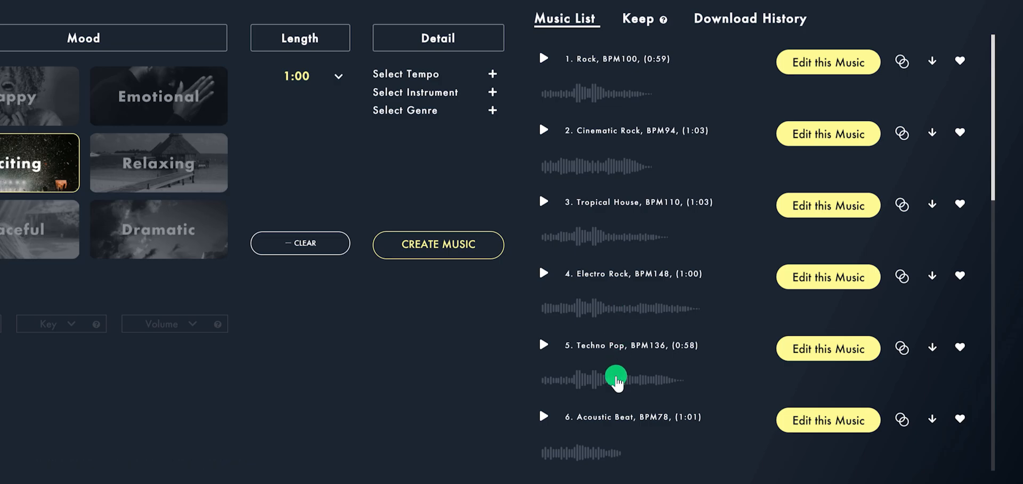
{"action": "left_click", "coordinate": [544, 61]}
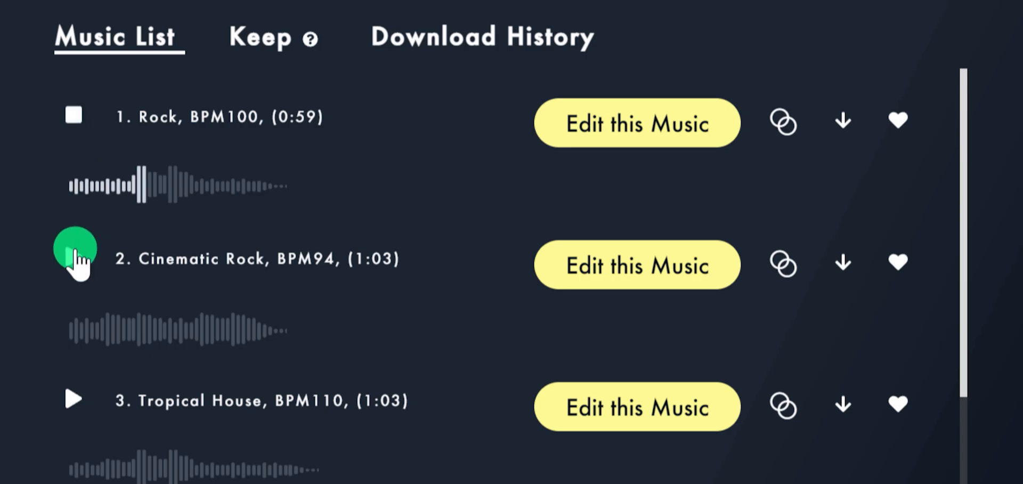
{"action": "left_click", "coordinate": [69, 263]}
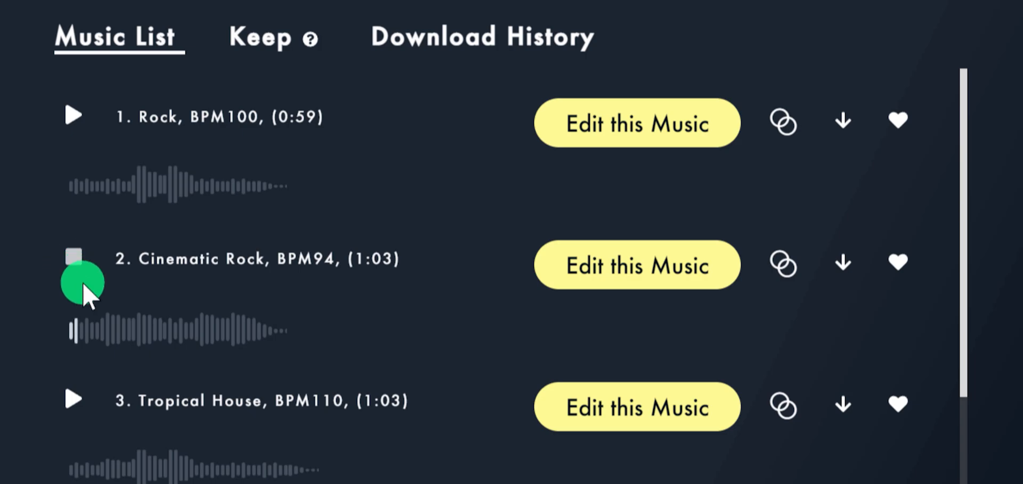
{"action": "left_click", "coordinate": [109, 340]}
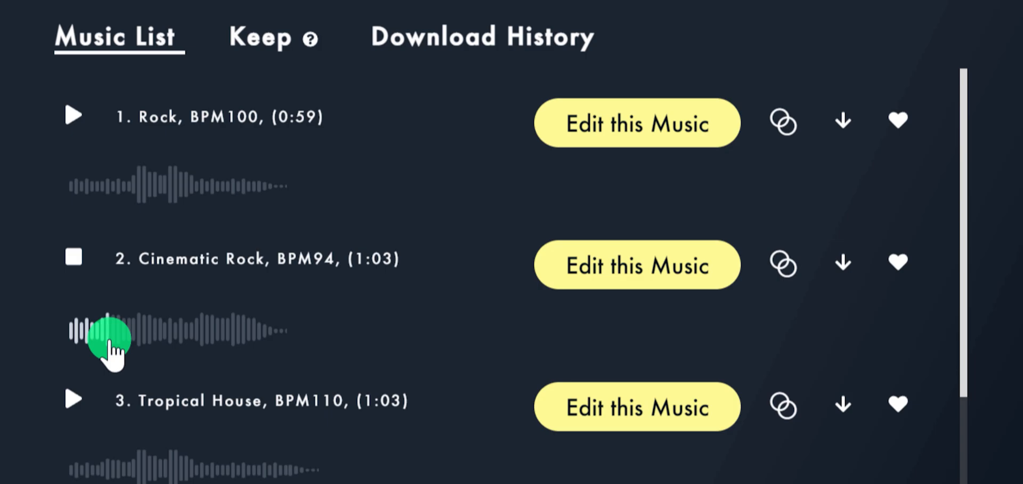
Step: Preview the Tropical House BPM110, Electro Rock BPM148 and Techno Pop BPM136 tracks in the music list
{"action": "scroll", "coordinate": [69, 389], "scroll_direction": "down", "scroll_amount": 2}
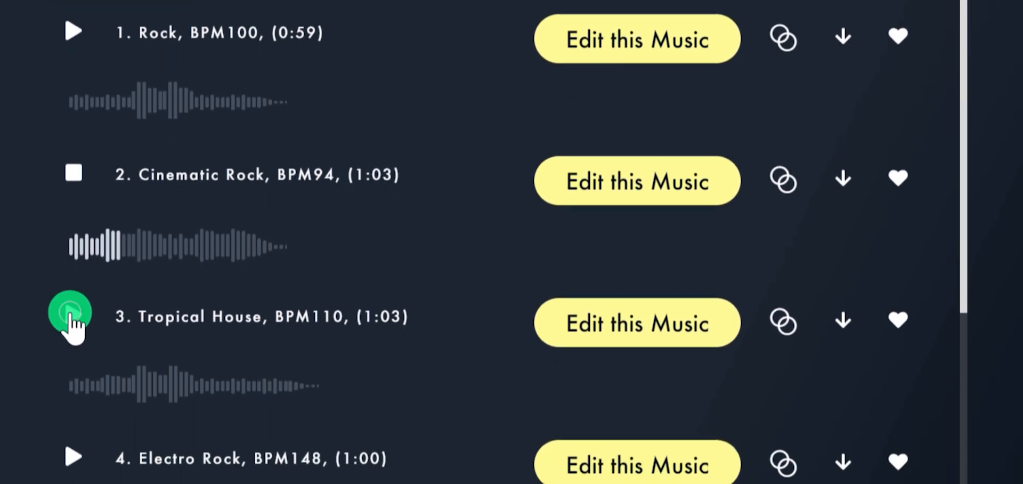
{"action": "left_click", "coordinate": [70, 350]}
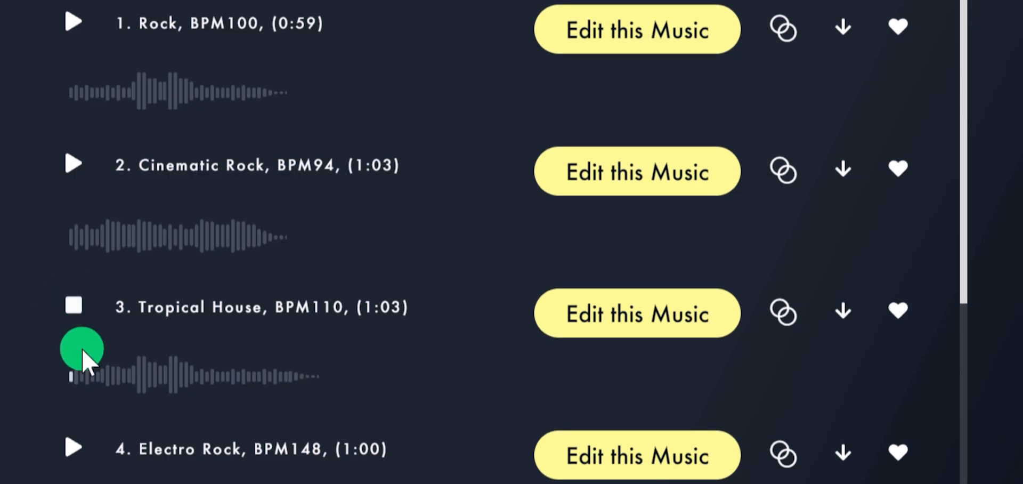
{"action": "left_click", "coordinate": [111, 377]}
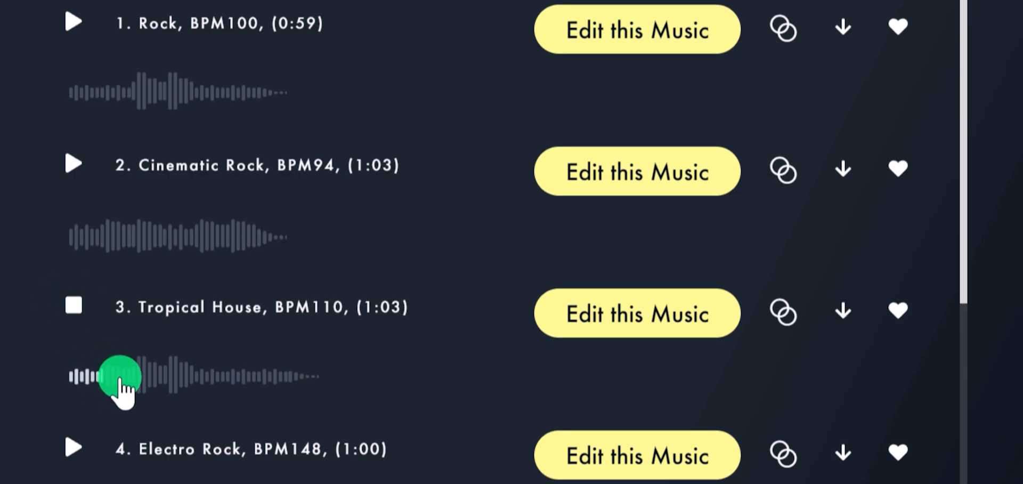
{"action": "left_click", "coordinate": [130, 380]}
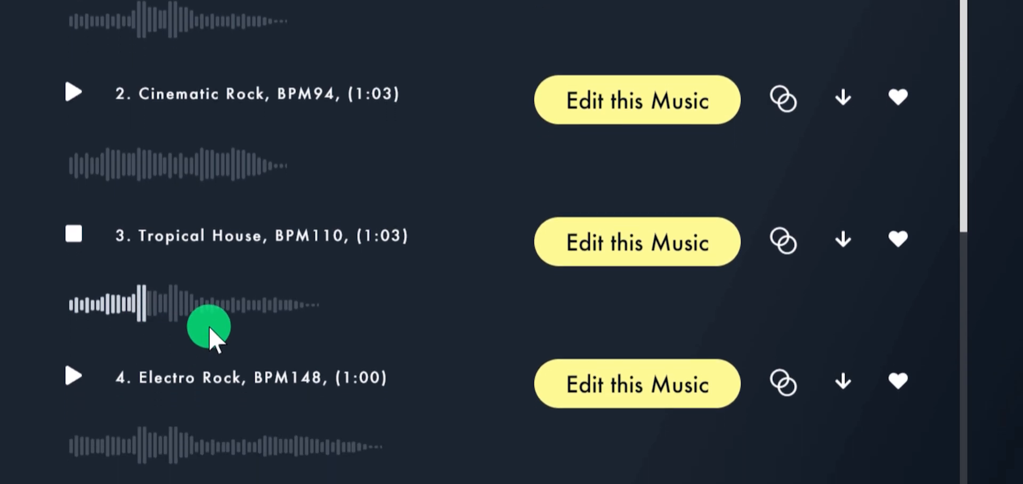
{"action": "left_click", "coordinate": [74, 304]}
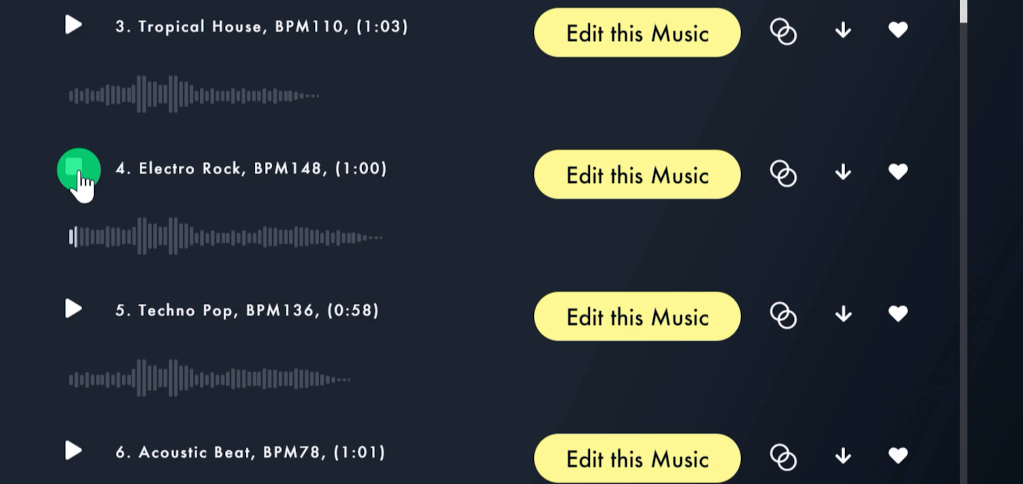
{"action": "left_click", "coordinate": [77, 308]}
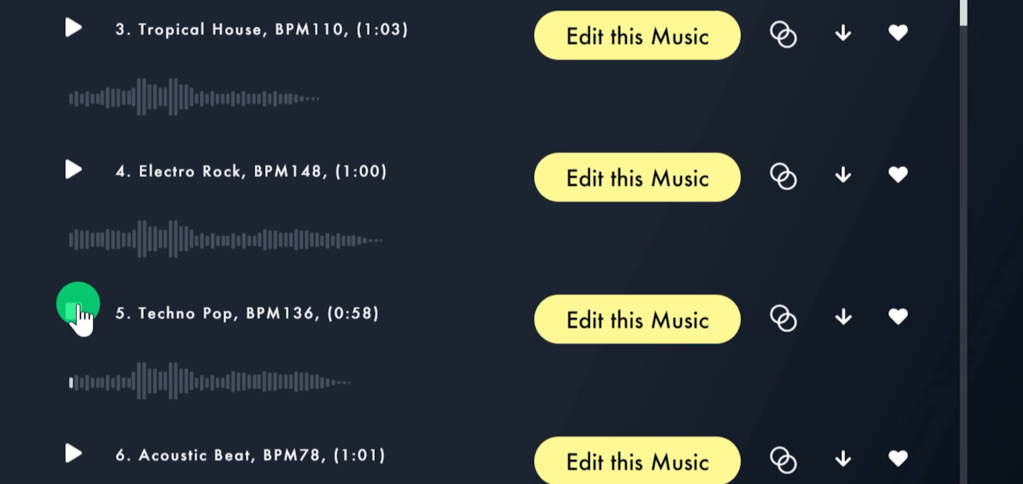
Step: Replay the Tropical House BPM110 track and generate a list of music similar to it
{"action": "left_click", "coordinate": [73, 25]}
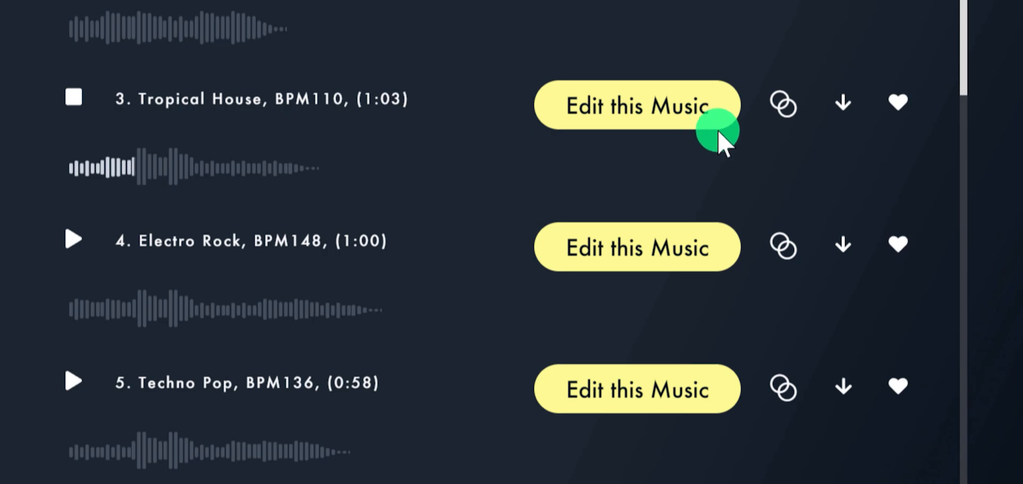
{"action": "left_click", "coordinate": [783, 108]}
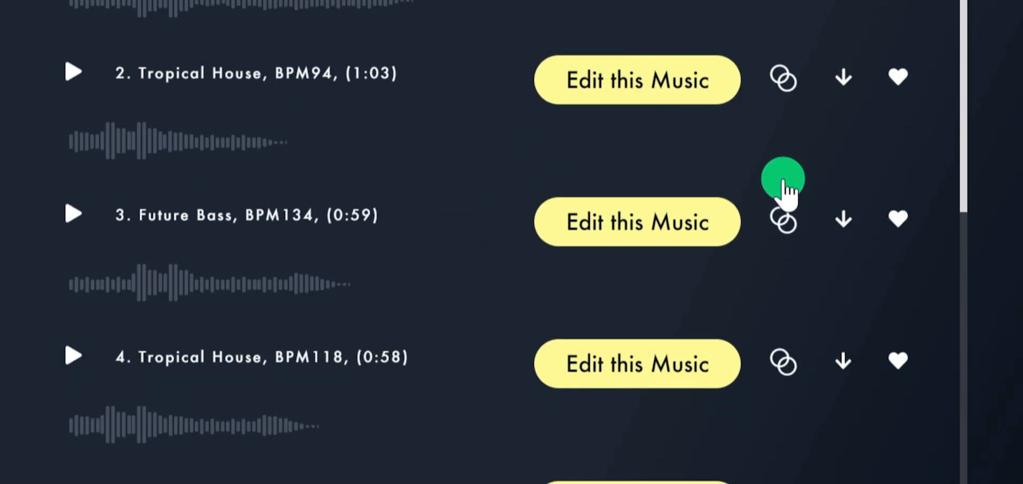
{"action": "scroll", "coordinate": [783, 184], "scroll_direction": "up", "scroll_amount": 3}
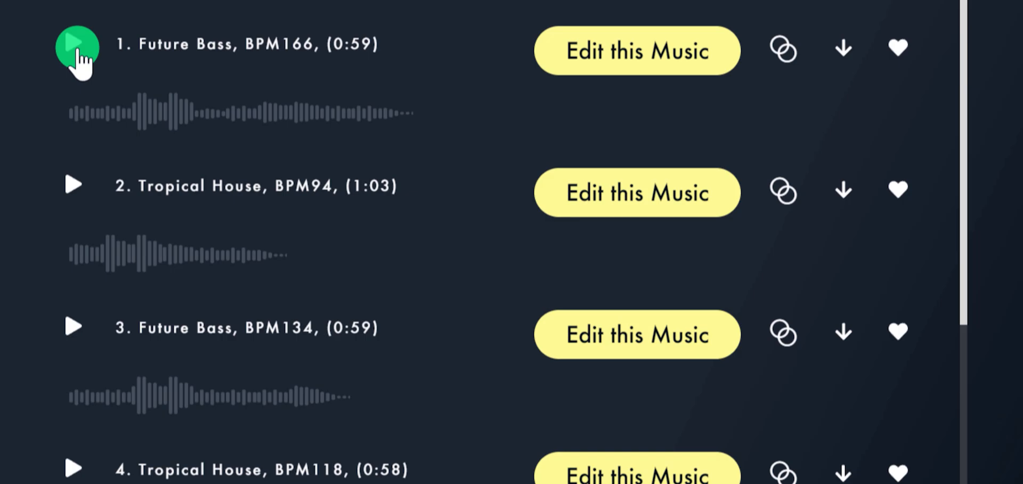
Step: Preview the similar Future Bass BPM166 and BPM134 tracks and open the Future Bass BPM134 track for editing
{"action": "left_click", "coordinate": [77, 50]}
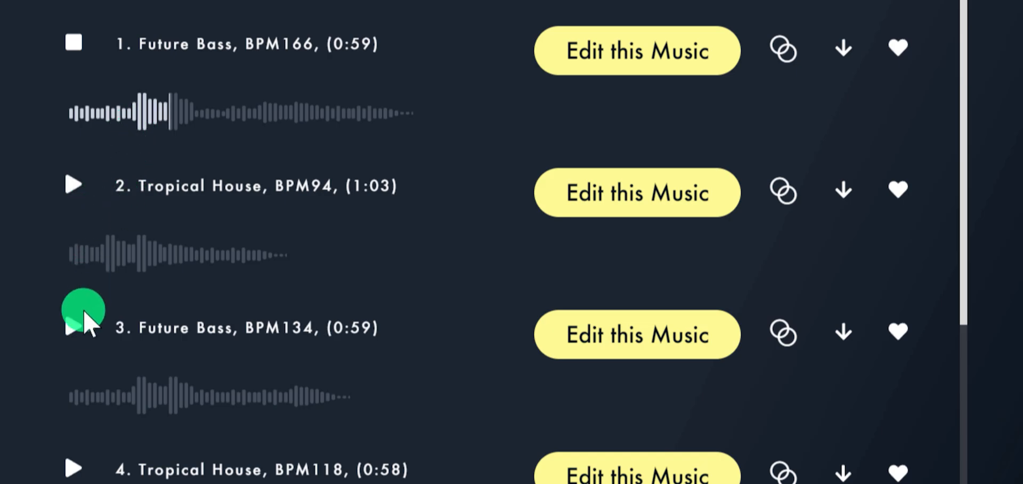
{"action": "left_click", "coordinate": [74, 331]}
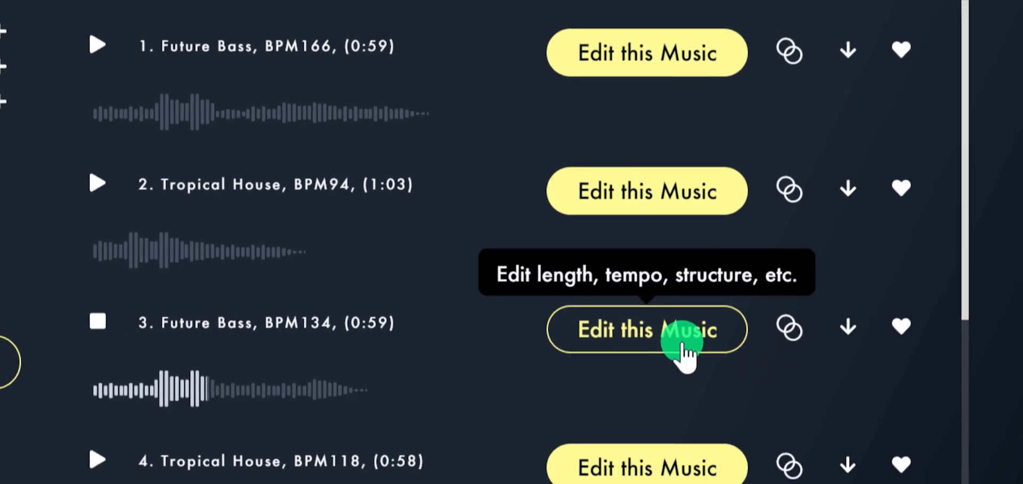
{"action": "left_click", "coordinate": [673, 352]}
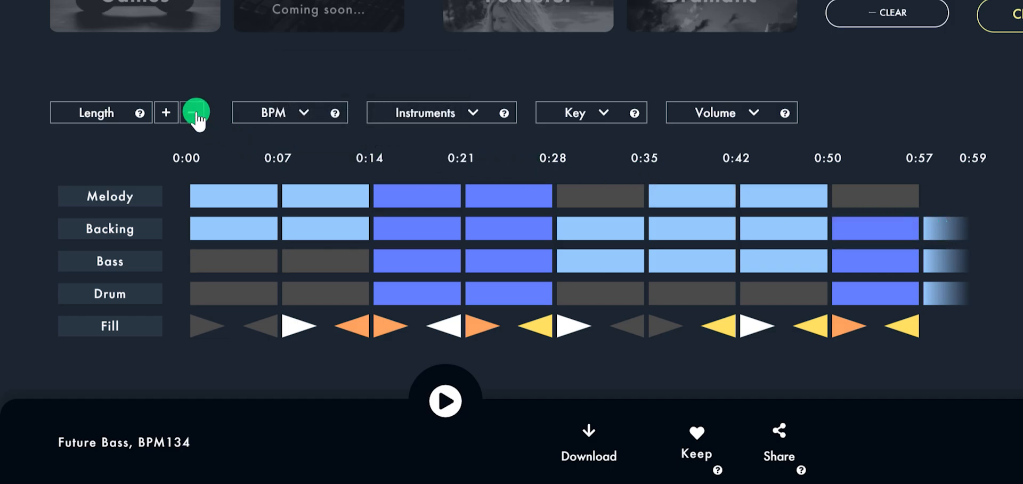
Step: Shorten the Future Bass track to 0:09 by removing blocks and preview it
{"action": "left_click", "coordinate": [196, 113]}
{"action": "left_click", "coordinate": [196, 113]}
{"action": "left_click", "coordinate": [196, 112]}
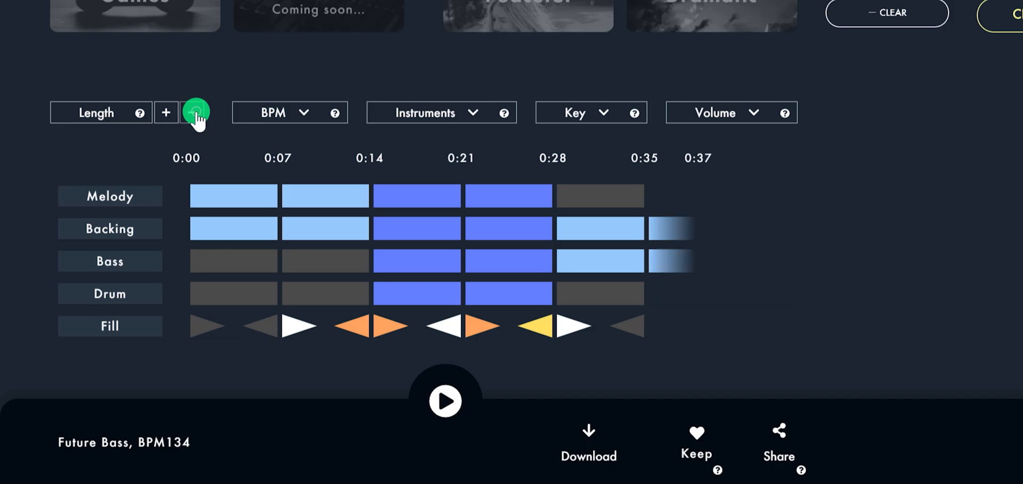
{"action": "left_click", "coordinate": [196, 112]}
{"action": "left_click", "coordinate": [196, 113]}
{"action": "left_click", "coordinate": [196, 113]}
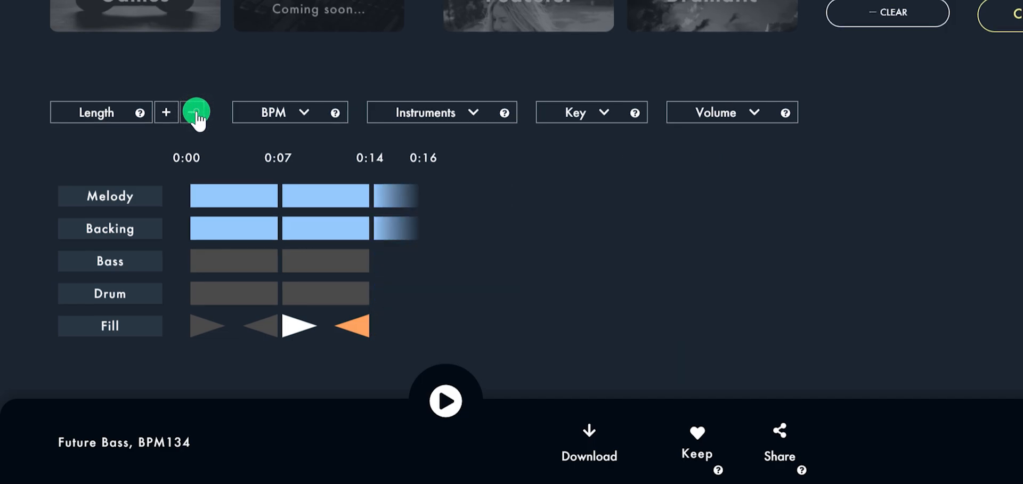
{"action": "left_click", "coordinate": [196, 112]}
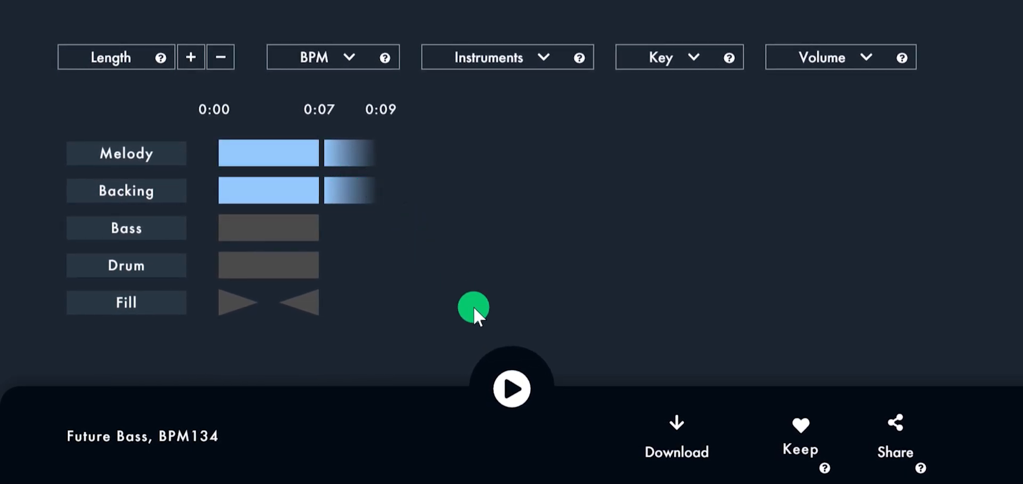
{"action": "left_click", "coordinate": [512, 389]}
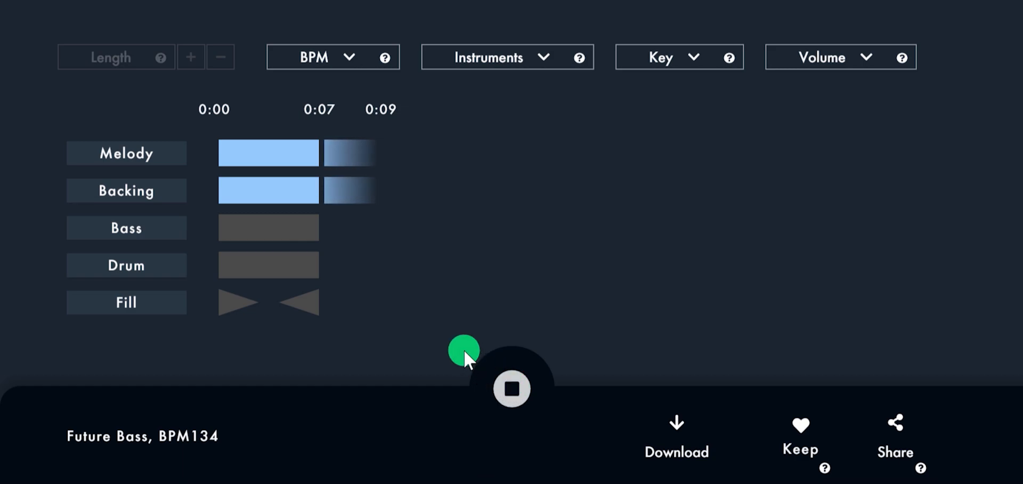
Step: Turn on the bass and drum for the first block, set both fills to the yellow level and preview the track
{"action": "left_click", "coordinate": [292, 230]}
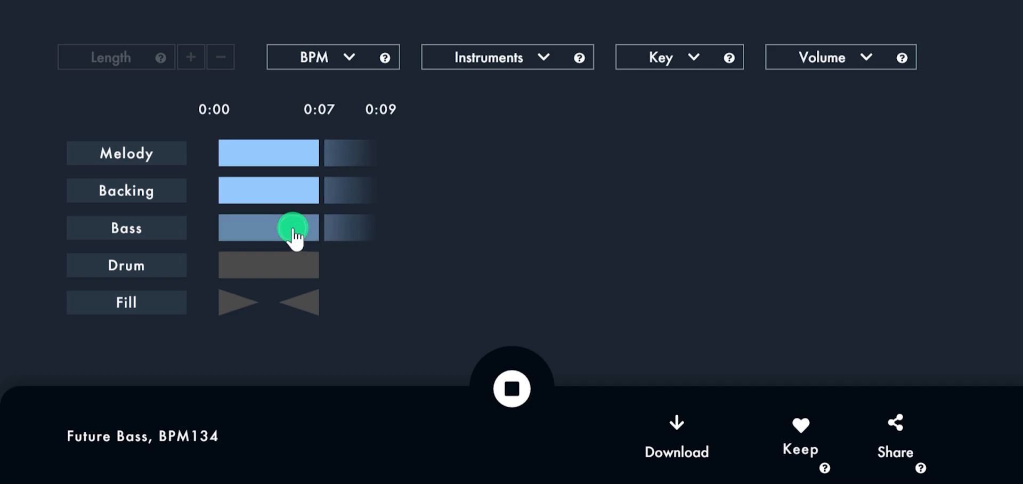
{"action": "left_click", "coordinate": [274, 261]}
{"action": "left_click", "coordinate": [225, 303]}
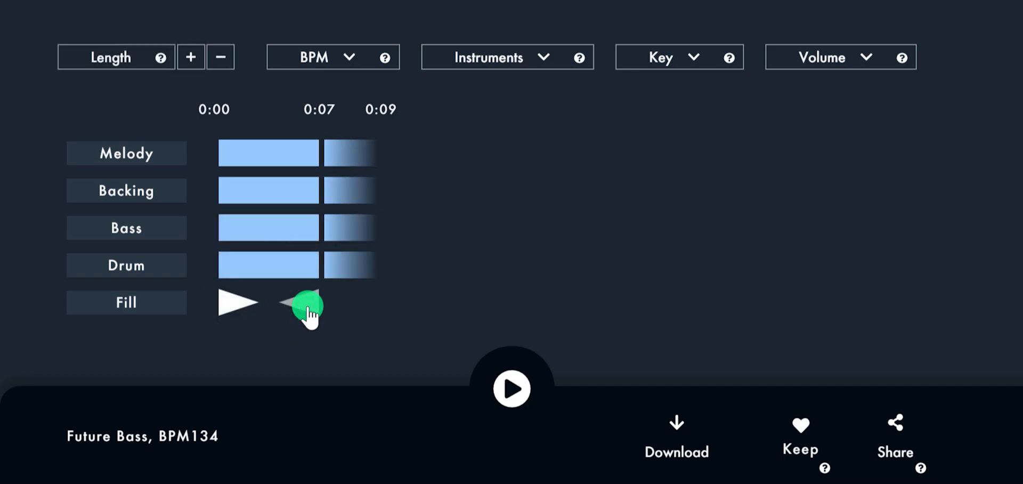
{"action": "left_click", "coordinate": [240, 304]}
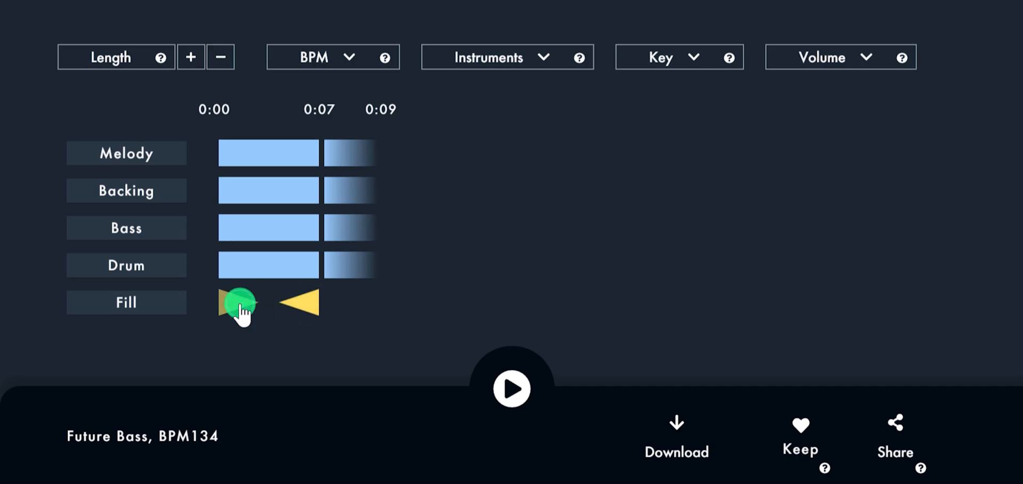
{"action": "left_click", "coordinate": [311, 304]}
{"action": "left_click", "coordinate": [510, 386]}
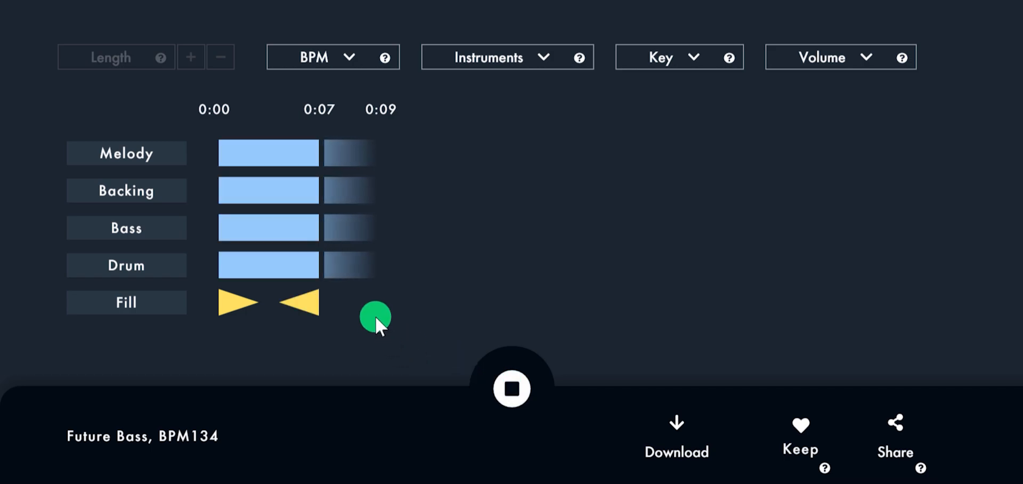
Step: Set the track's tempo to 166 BPM and preview it
{"action": "left_click", "coordinate": [349, 53]}
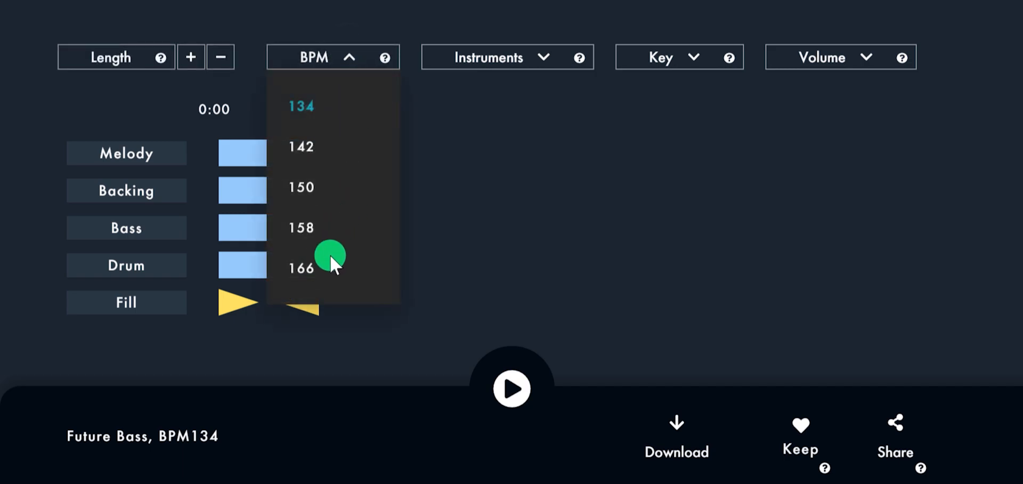
{"action": "left_click", "coordinate": [310, 268]}
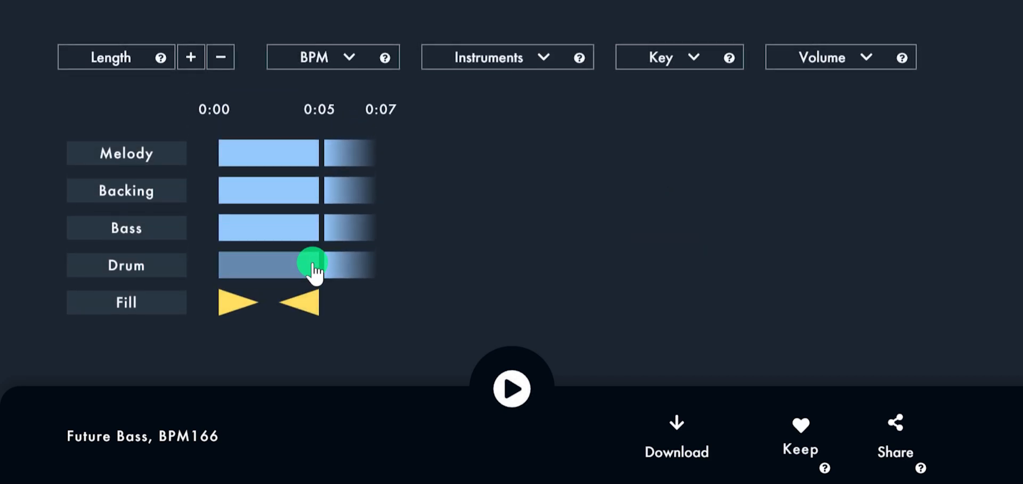
{"action": "left_click", "coordinate": [510, 388]}
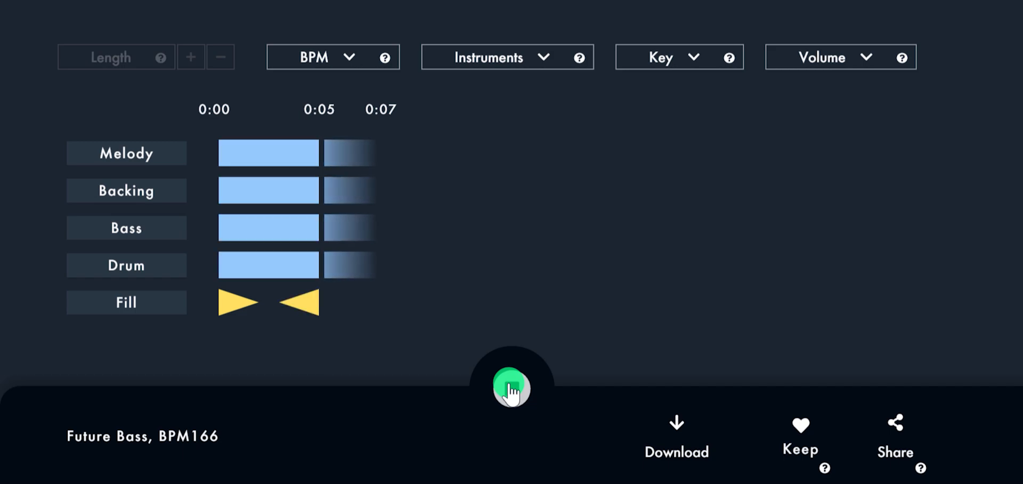
Step: Change the drum instrument to FUTUREBASS DRUM8, apply it and preview the track
{"action": "left_click", "coordinate": [512, 59]}
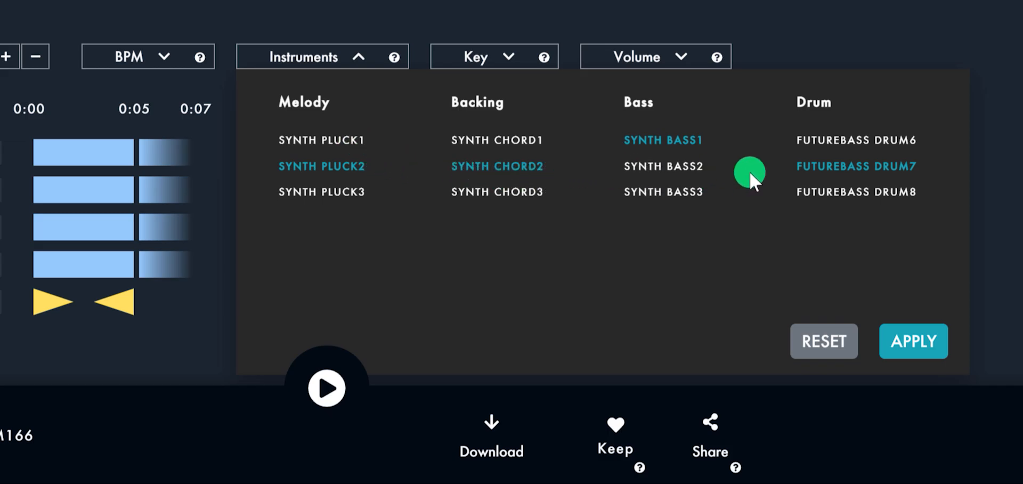
{"action": "left_click", "coordinate": [869, 194]}
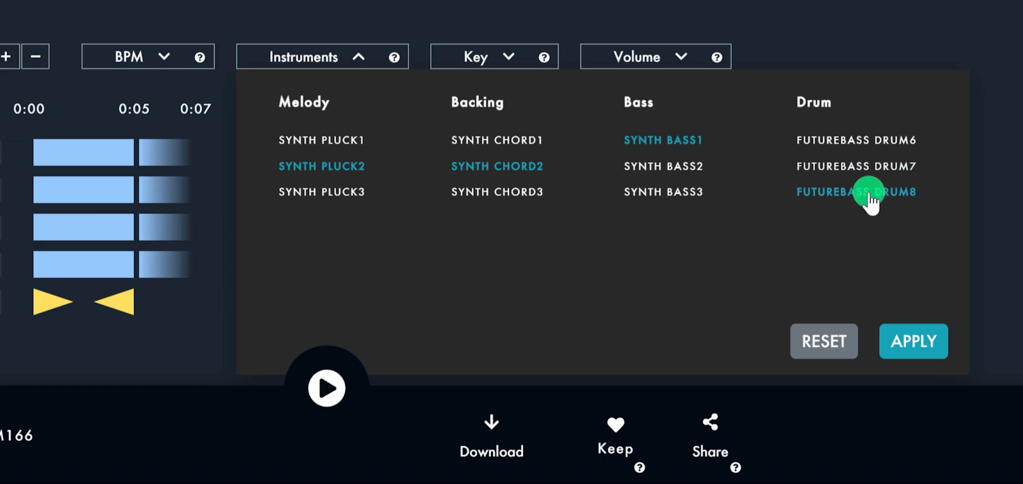
{"action": "left_click", "coordinate": [926, 342]}
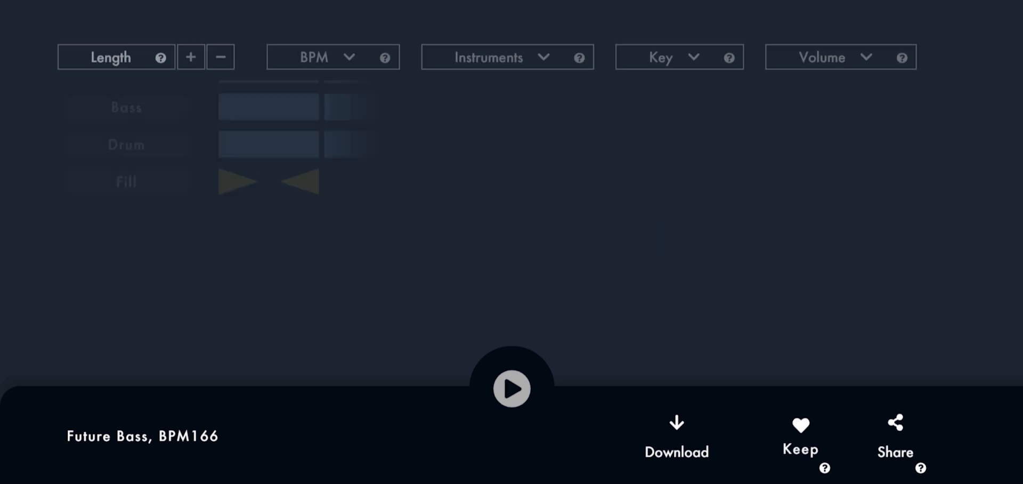
{"action": "left_click", "coordinate": [512, 388]}
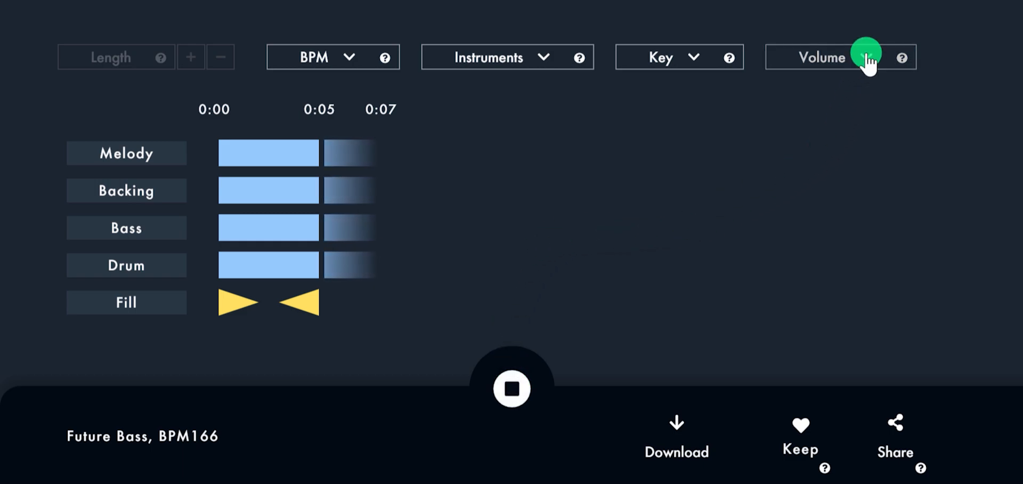
Step: Raise the melody and bass volumes to the same level as the backing and preview the track
{"action": "left_click", "coordinate": [835, 64]}
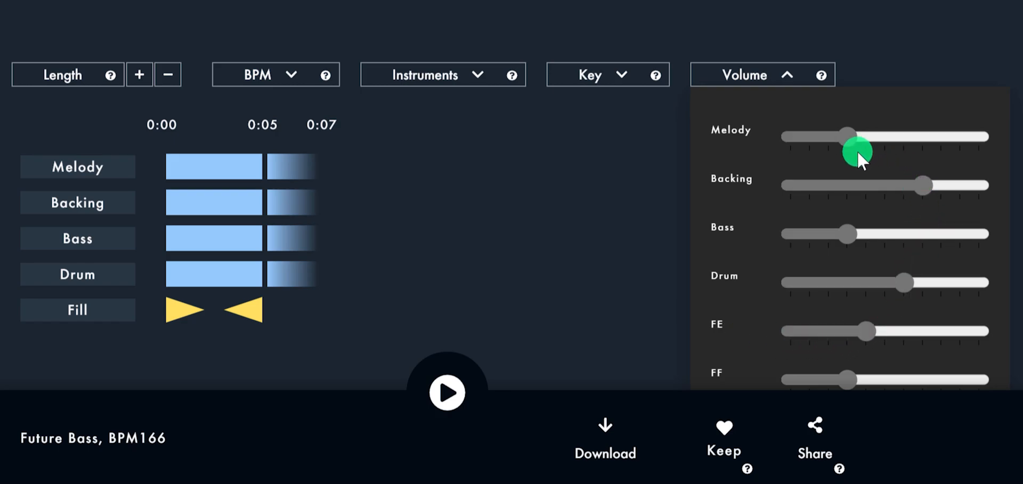
{"action": "left_click_drag", "start_coordinate": [851, 134], "coordinate": [924, 135]}
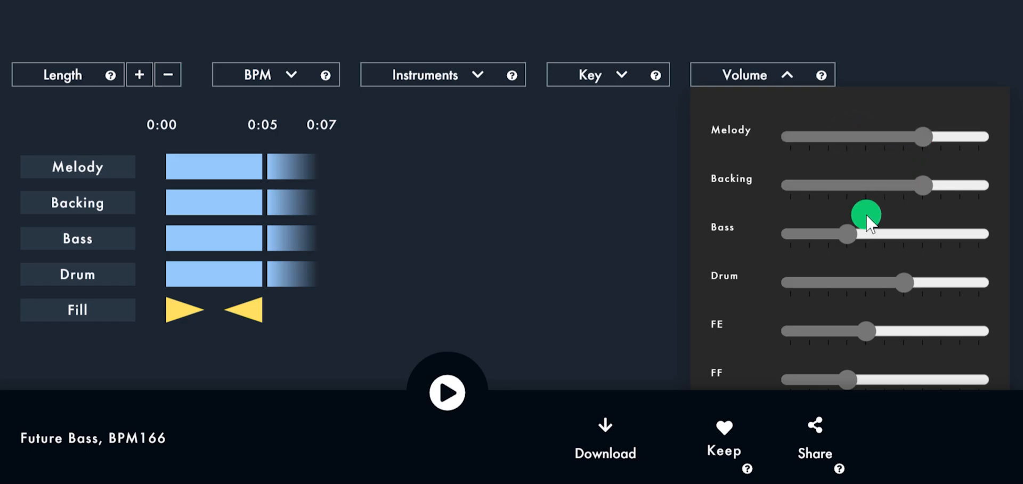
{"action": "left_click_drag", "start_coordinate": [847, 234], "coordinate": [917, 239]}
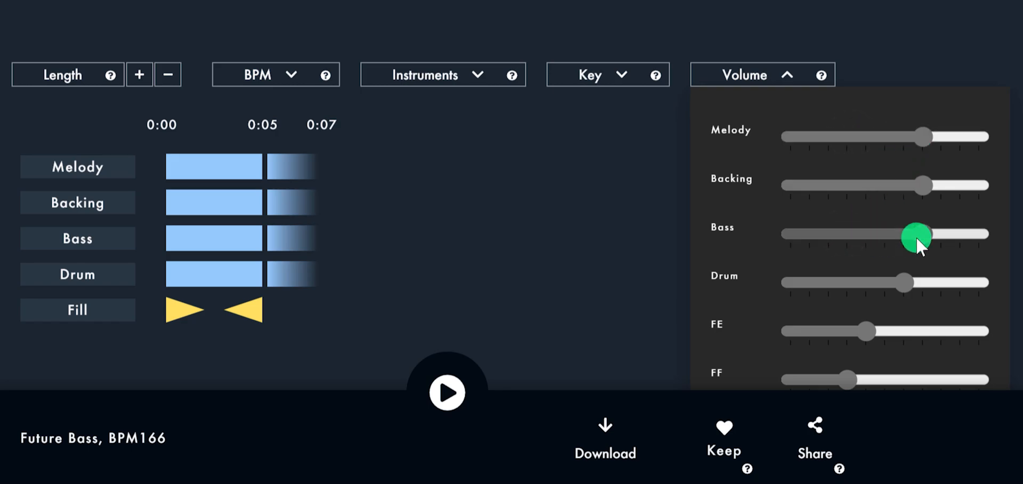
{"action": "left_click", "coordinate": [447, 392]}
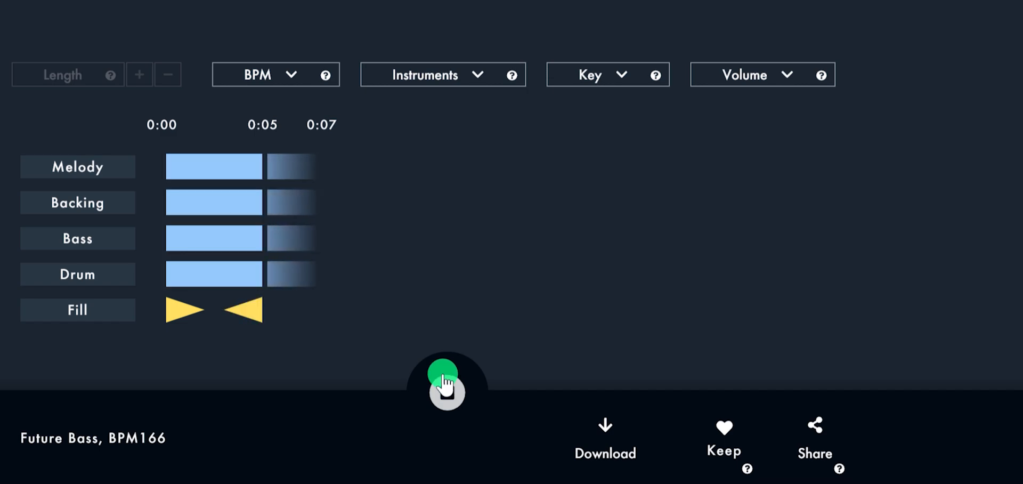
{"action": "left_click", "coordinate": [446, 383]}
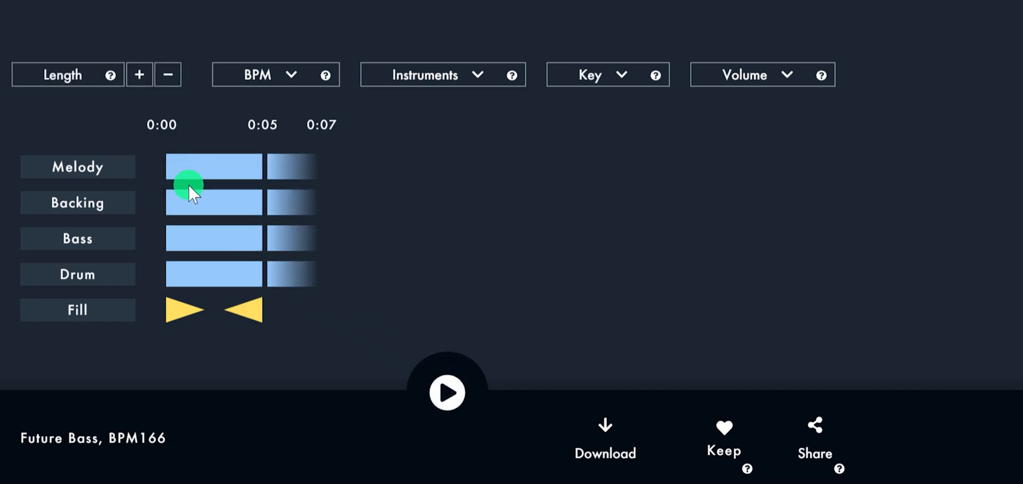
Step: Vary the backing and bass block intensities while previewing the track, leaving the backing at the light blue level and the bass muted
{"action": "left_click", "coordinate": [232, 202]}
{"action": "left_click", "coordinate": [232, 202]}
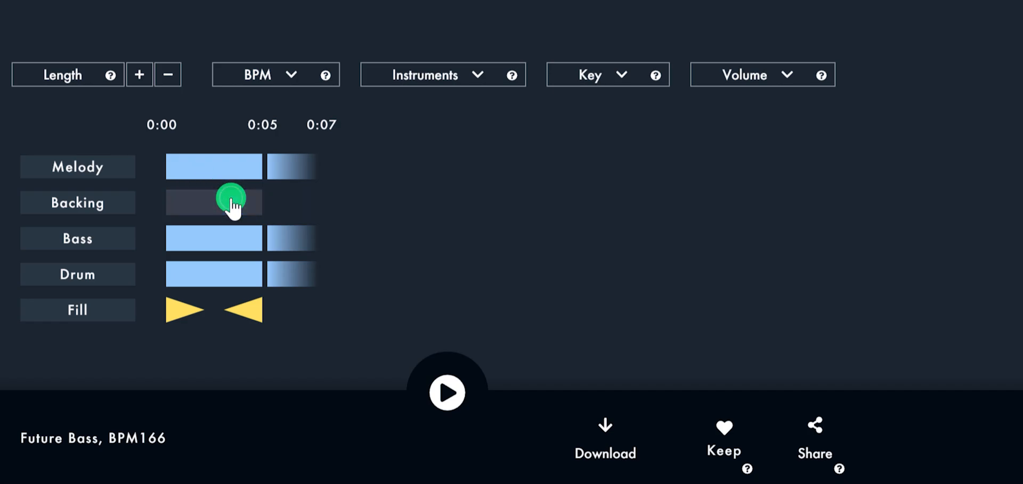
{"action": "left_click", "coordinate": [247, 237]}
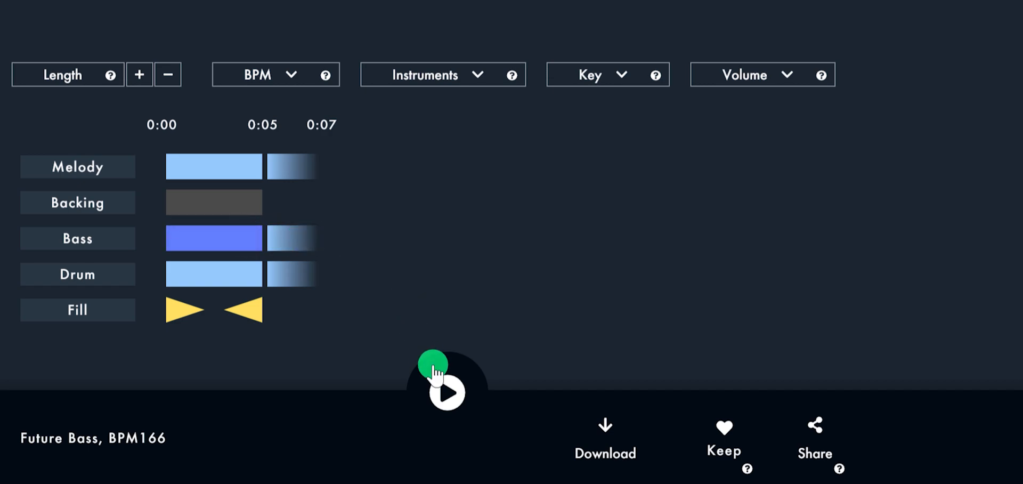
{"action": "left_click", "coordinate": [445, 389]}
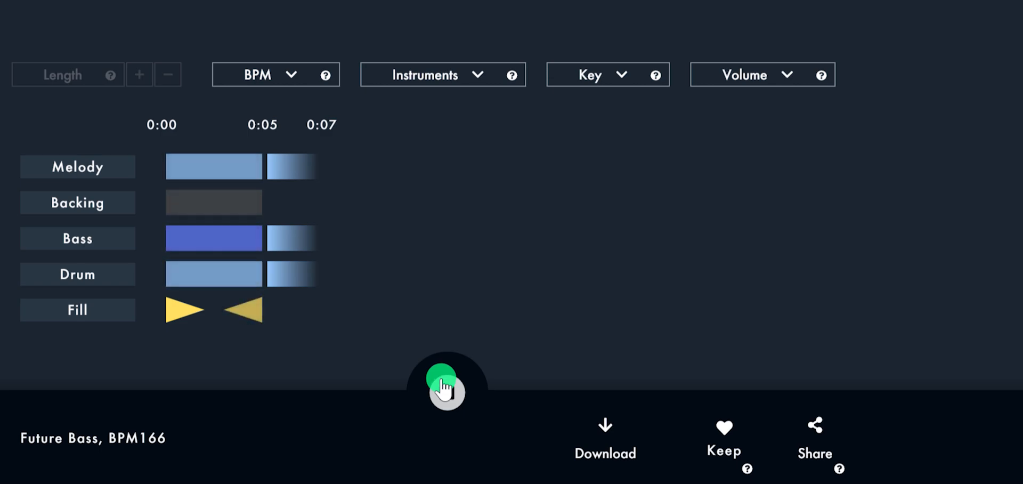
{"action": "left_click", "coordinate": [232, 237]}
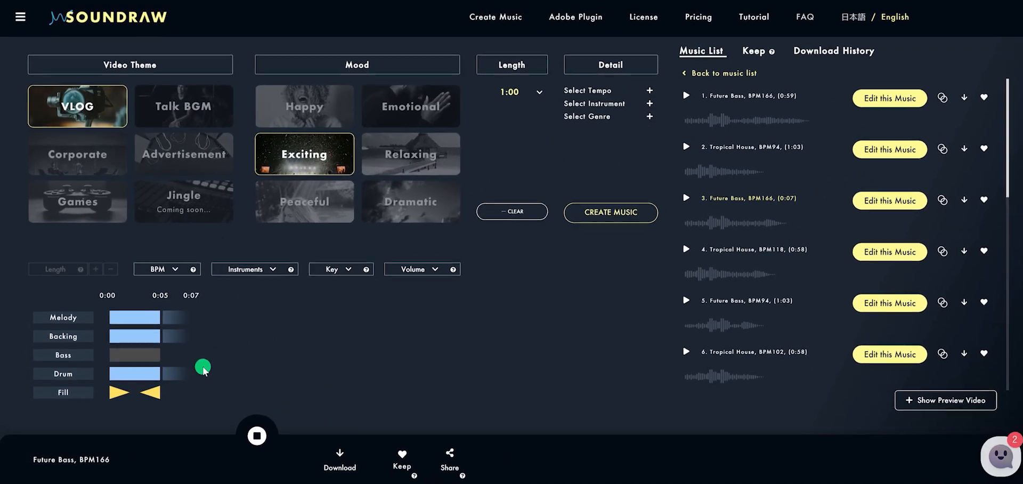
Step: Stop the playback and show the preview area for reviewing the music with a video
{"action": "key", "text": "space"}
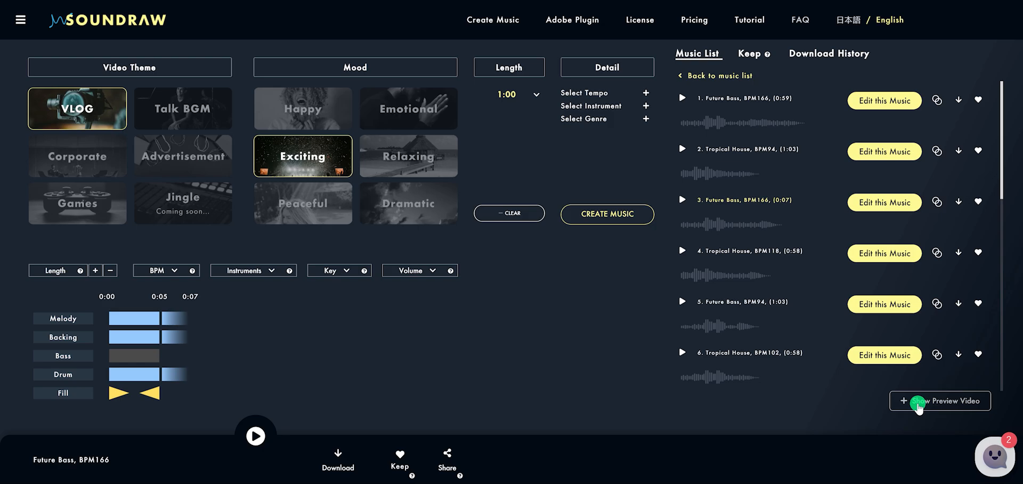
{"action": "left_click", "coordinate": [917, 403]}
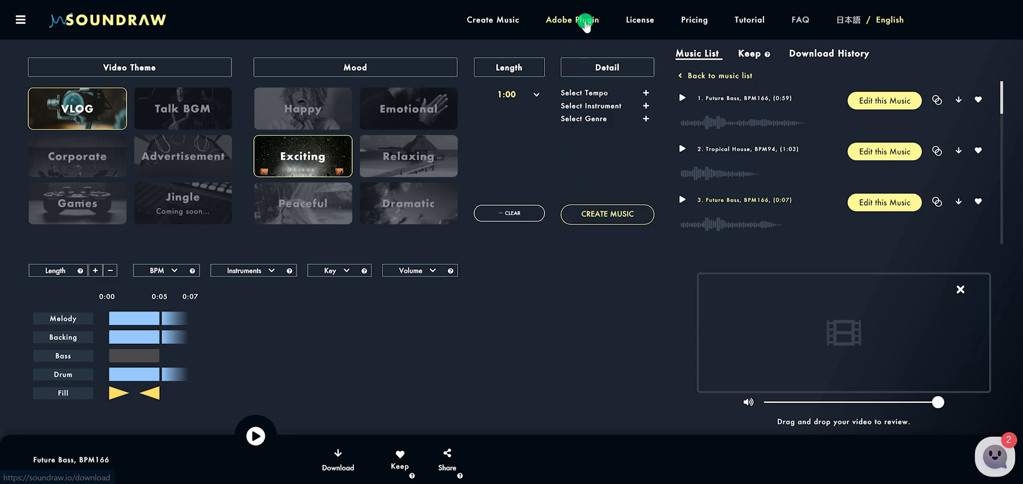
Step: Open the Adobe Plugin page and examine the installation steps and downloads for the Premiere Pro and After Effects plugins
{"action": "left_click", "coordinate": [586, 21]}
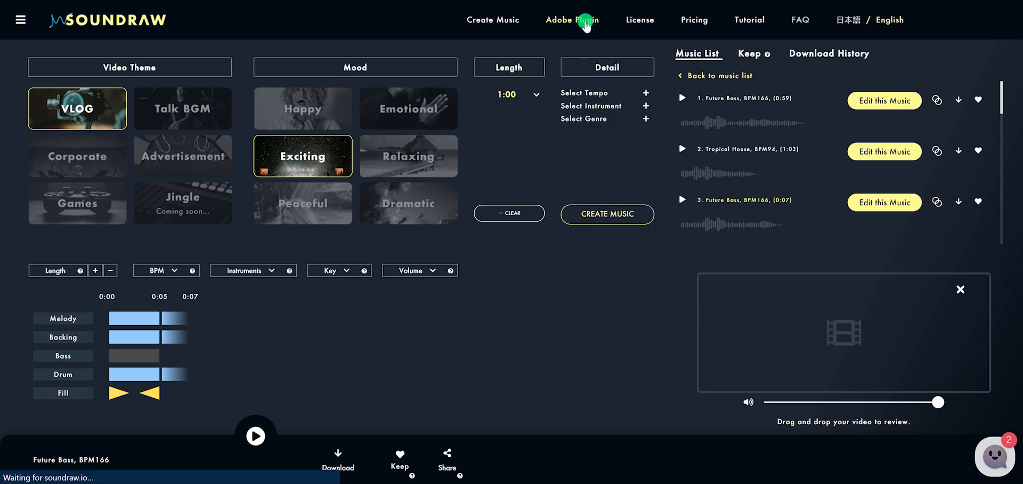
{"action": "scroll", "coordinate": [511, 242], "scroll_direction": "down", "scroll_amount": 1}
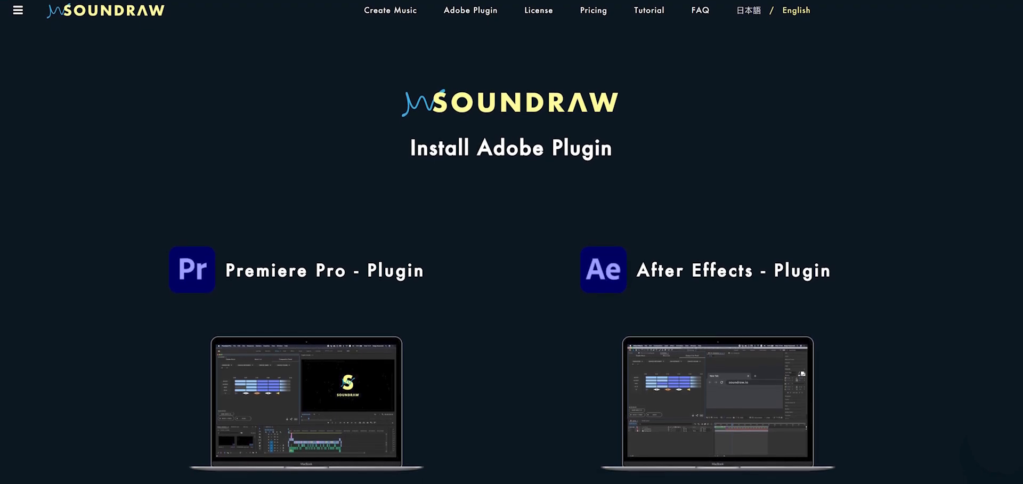
{"action": "scroll", "coordinate": [512, 242], "scroll_direction": "down", "scroll_amount": 3}
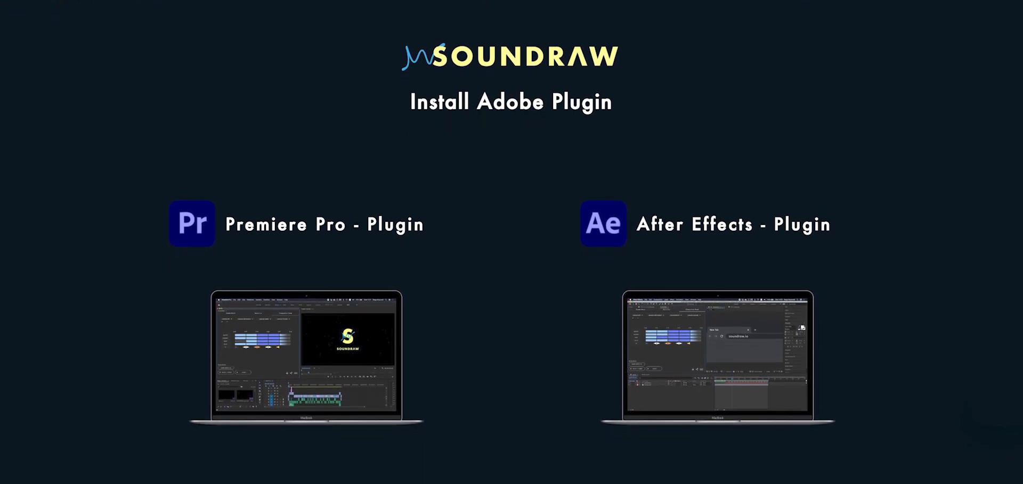
{"action": "scroll", "coordinate": [511, 241], "scroll_direction": "down", "scroll_amount": 4}
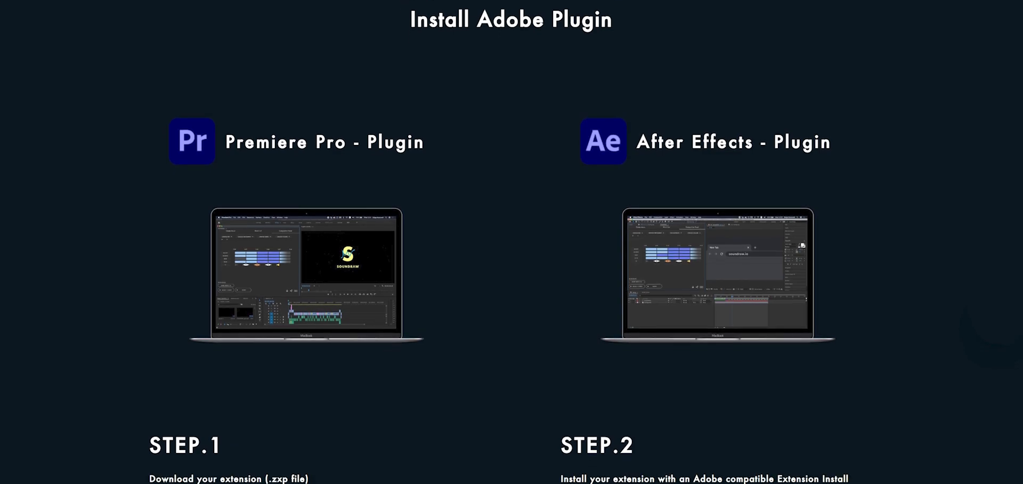
{"action": "scroll", "coordinate": [512, 242], "scroll_direction": "down", "scroll_amount": 5}
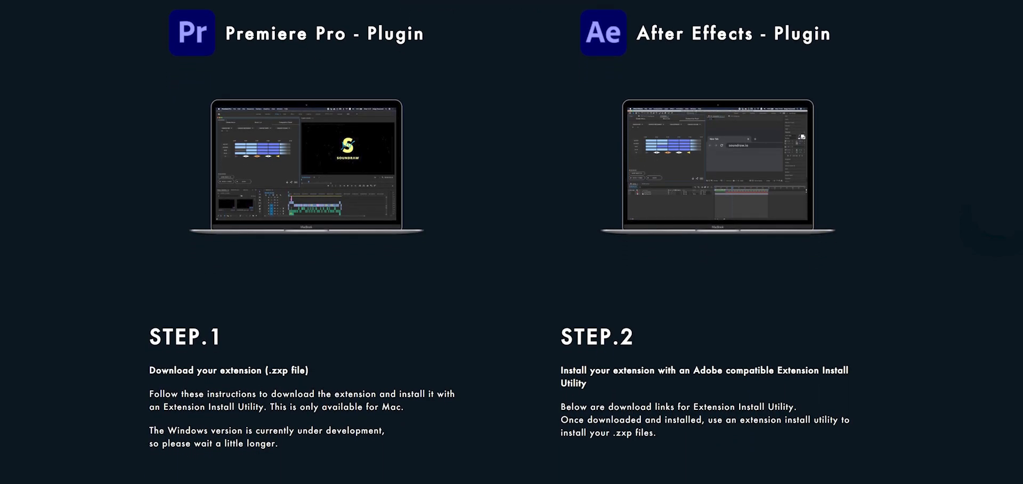
{"action": "scroll", "coordinate": [511, 242], "scroll_direction": "down", "scroll_amount": 5}
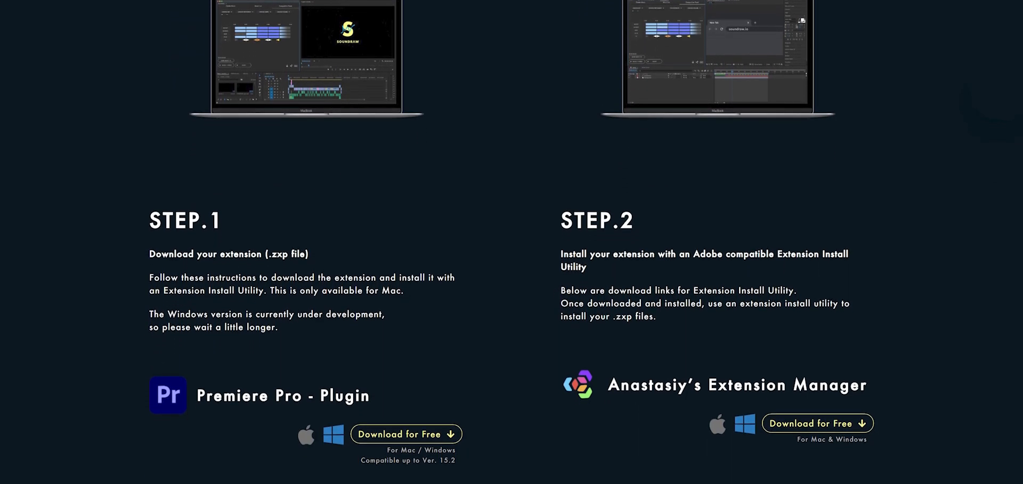
{"action": "scroll", "coordinate": [511, 242], "scroll_direction": "down", "scroll_amount": 4}
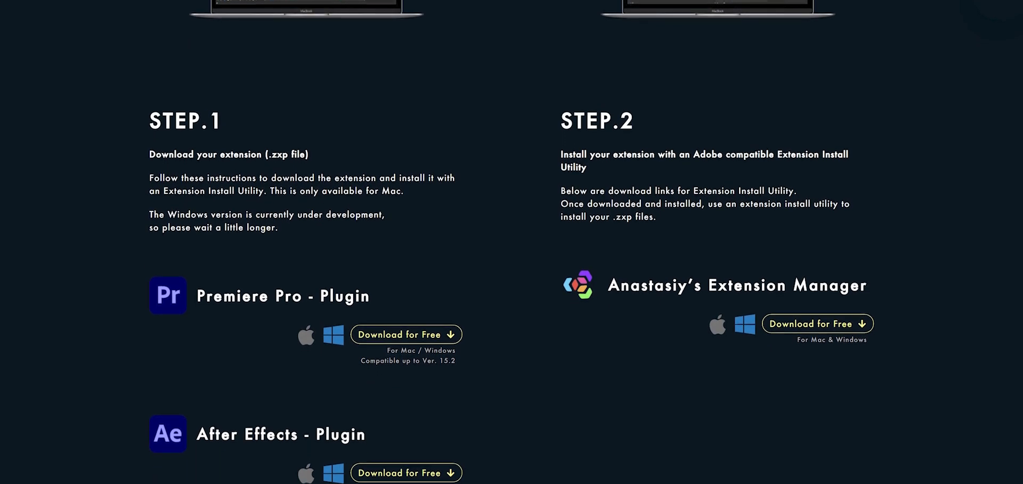
{"action": "scroll", "coordinate": [512, 242], "scroll_direction": "down", "scroll_amount": 1}
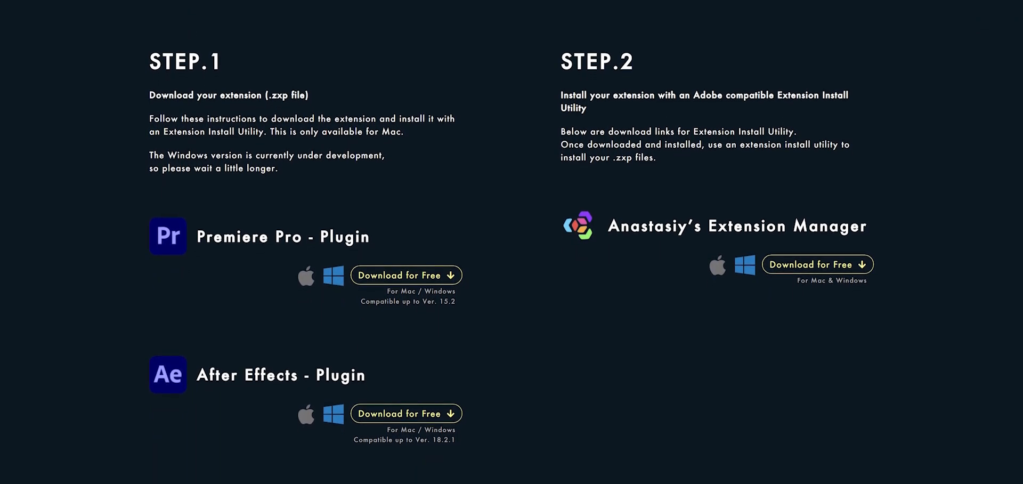